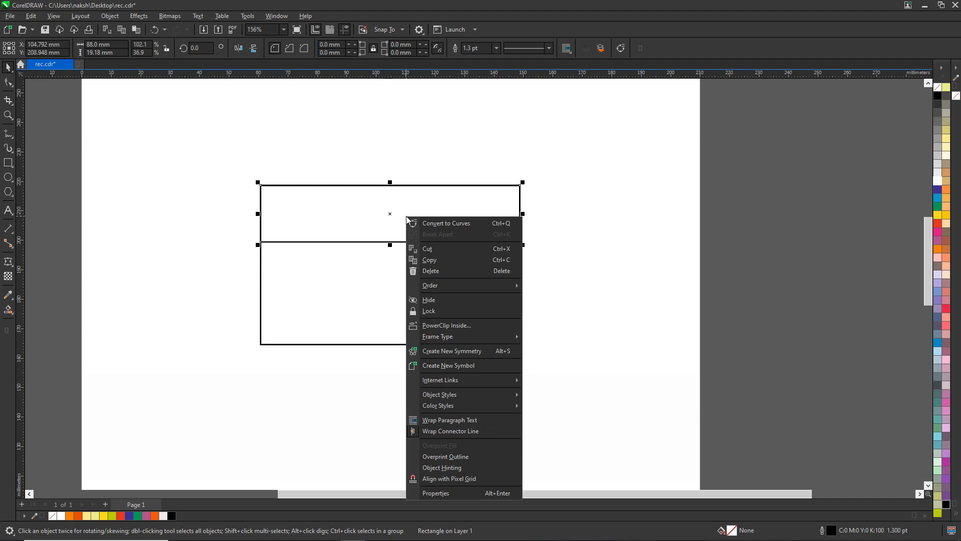
Step: Convert the upper rectangle to curves and change its bottom edge from a line to a curve segment
{"action": "left_click", "coordinate": [449, 225]}
{"action": "key", "text": "F10"}
{"action": "left_click", "coordinate": [414, 242]}
{"action": "right_click", "coordinate": [414, 243]}
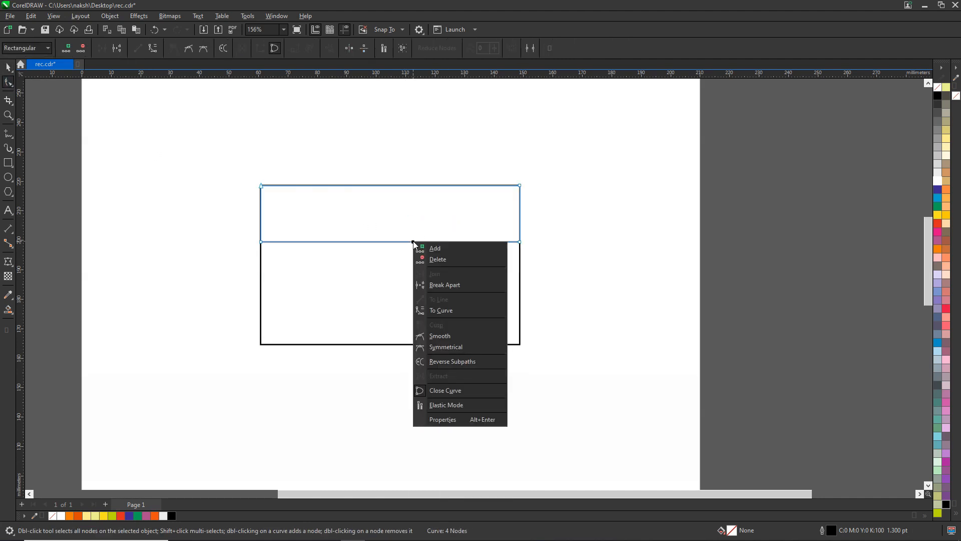
{"action": "left_click", "coordinate": [435, 311]}
Step: Bend the bottom edge of the upper shape into an S-shaped wave dipping on the left and rising on the right
{"action": "scroll", "coordinate": [388, 246], "scroll_direction": "up", "scroll_amount": 1}
{"action": "left_click_drag", "start_coordinate": [384, 241], "coordinate": [380, 268]}
{"action": "left_click_drag", "start_coordinate": [439, 224], "coordinate": [441, 190]}
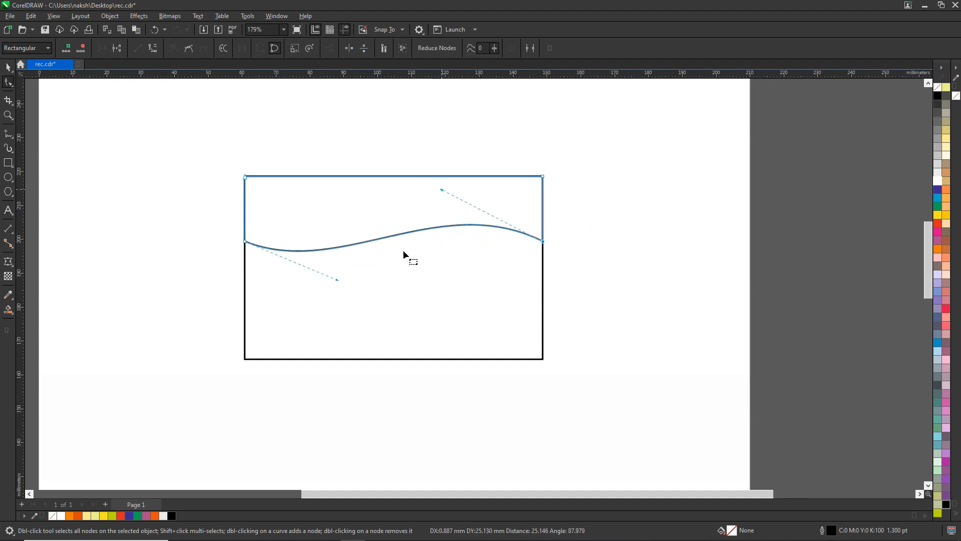
{"action": "left_click_drag", "start_coordinate": [337, 281], "coordinate": [328, 310]}
{"action": "left_click_drag", "start_coordinate": [441, 191], "coordinate": [439, 183]}
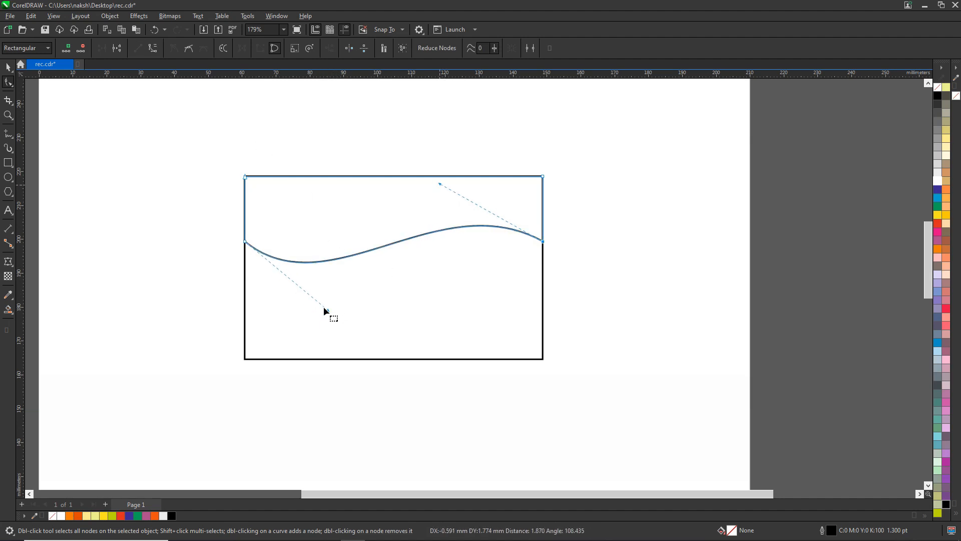
{"action": "left_click_drag", "start_coordinate": [327, 311], "coordinate": [309, 314]}
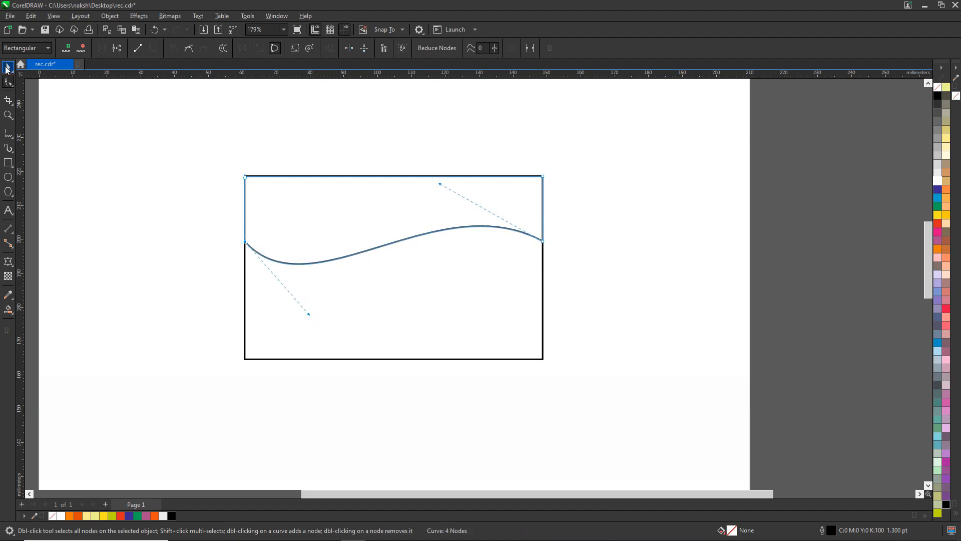
Step: Fill the wave shape with orange (C0 M80 Y100 K0) and remove its outline
{"action": "left_click", "coordinate": [7, 67]}
{"action": "left_click", "coordinate": [154, 515]}
{"action": "right_click", "coordinate": [928, 84]}
{"action": "left_click", "coordinate": [913, 38]}
{"action": "right_click", "coordinate": [937, 87]}
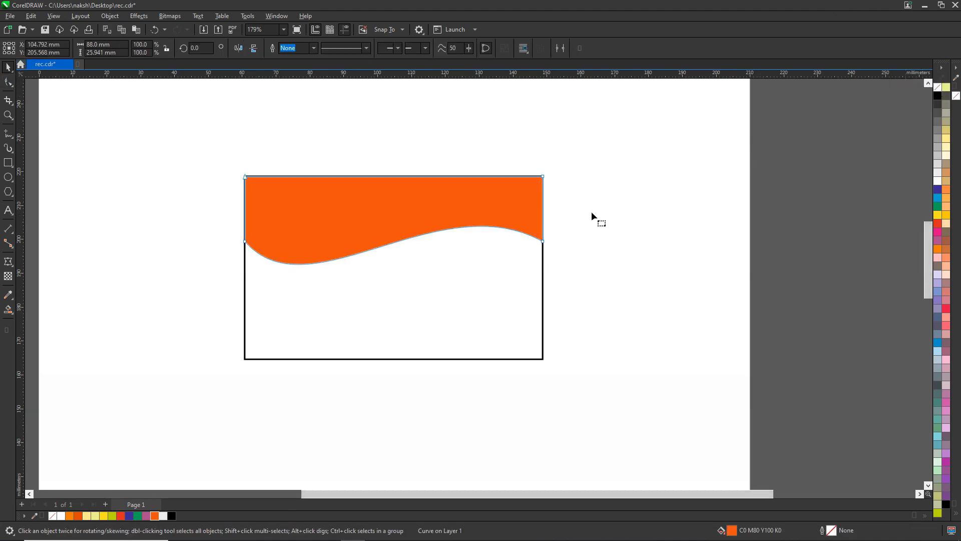
Step: Refine the orange wave's edge by slightly adjusting both of its curve handles
{"action": "key", "text": "F10"}
{"action": "left_click_drag", "start_coordinate": [439, 184], "coordinate": [449, 177]}
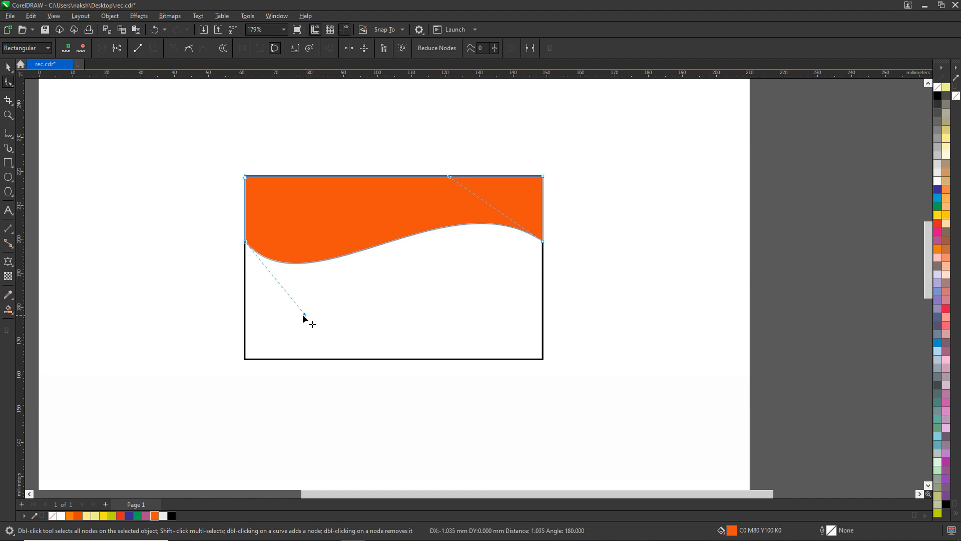
{"action": "key", "text": "space"}
Step: Copy and paste the orange shape in place and lower the copy's two bottom nodes by about 7.8 mm
{"action": "right_click", "coordinate": [382, 220]}
{"action": "right_click", "coordinate": [592, 159]}
{"action": "left_click", "coordinate": [619, 236]}
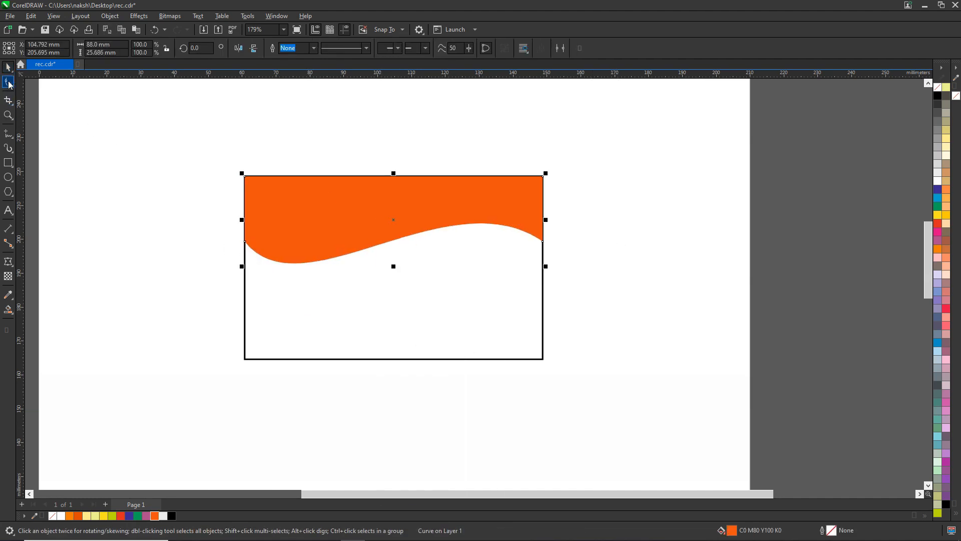
{"action": "left_click", "coordinate": [8, 82]}
{"action": "left_click_drag", "start_coordinate": [189, 213], "coordinate": [526, 300]}
{"action": "left_click_drag", "start_coordinate": [545, 244], "coordinate": [541, 270]}
{"action": "key", "text": "space"}
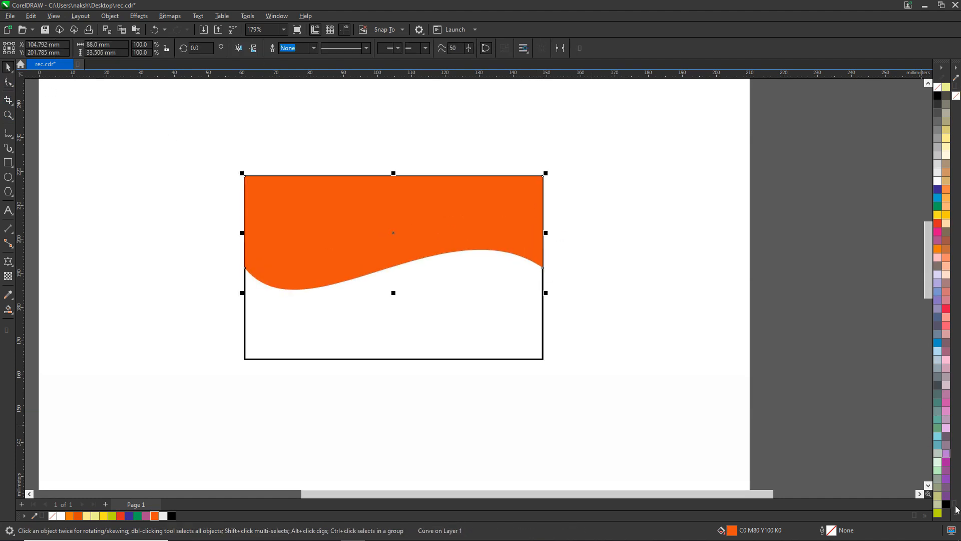
Step: Fill the taller wave copy with yellow-green (C40 M0 Y100 K0) and send it behind the orange shape
{"action": "left_click", "coordinate": [939, 513]}
{"action": "right_click", "coordinate": [419, 199]}
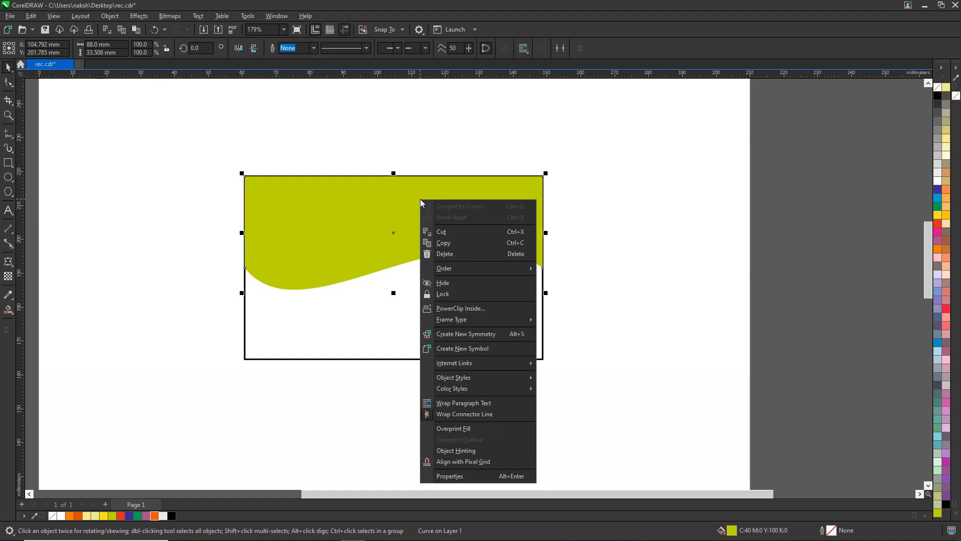
{"action": "mouse_move", "coordinate": [446, 268]}
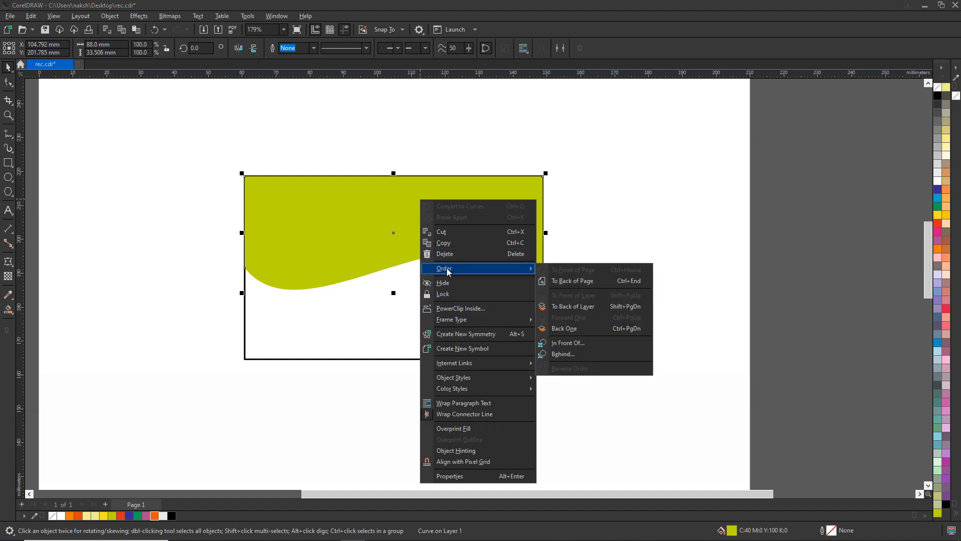
{"action": "left_click", "coordinate": [560, 281]}
{"action": "left_click", "coordinate": [581, 237]}
Step: Lower the bottom-left node of the green shape to widen the green band on the left
{"action": "left_click", "coordinate": [470, 242]}
{"action": "key", "text": "ctrl"}
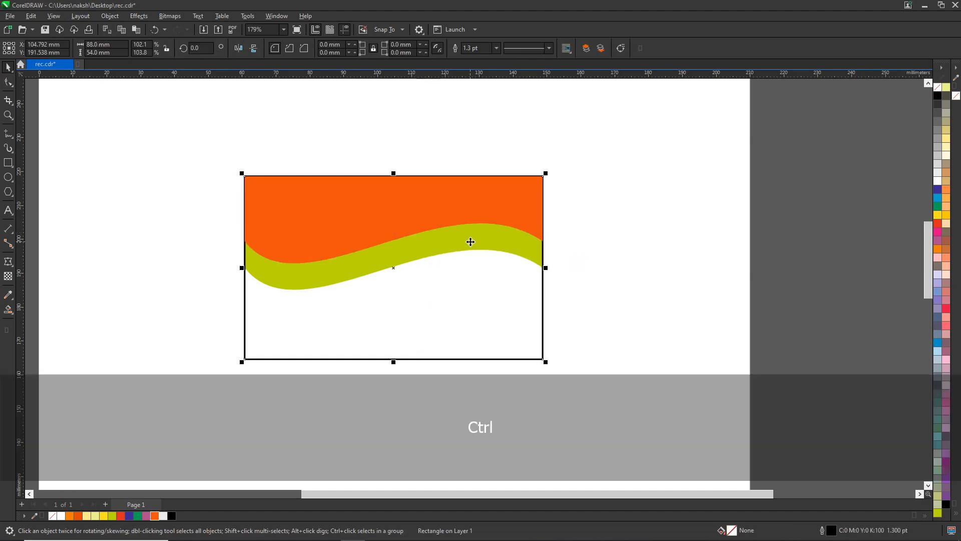
{"action": "left_click", "coordinate": [470, 242]}
{"action": "left_click", "coordinate": [8, 82]}
{"action": "scroll", "coordinate": [239, 264], "scroll_direction": "up", "scroll_amount": 1}
{"action": "left_click_drag", "start_coordinate": [239, 264], "coordinate": [253, 309]}
Step: Raise the green shape's bottom-right node to narrow the band there, and flatten the curve at its left end
{"action": "scroll", "coordinate": [247, 280], "scroll_direction": "up", "scroll_amount": 2}
{"action": "scroll", "coordinate": [642, 260], "scroll_direction": "down", "scroll_amount": 1}
{"action": "scroll", "coordinate": [618, 261], "scroll_direction": "up", "scroll_amount": 2}
{"action": "key", "text": "ctrl"}
{"action": "left_click_drag", "start_coordinate": [602, 274], "coordinate": [601, 249]}
{"action": "scroll", "coordinate": [511, 242], "scroll_direction": "down", "scroll_amount": 1}
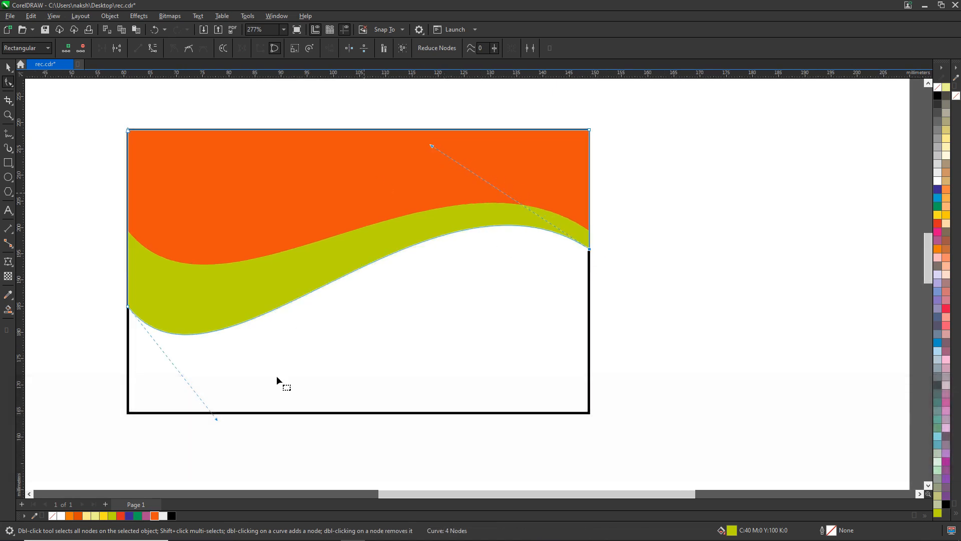
{"action": "left_click_drag", "start_coordinate": [259, 389], "coordinate": [267, 382]}
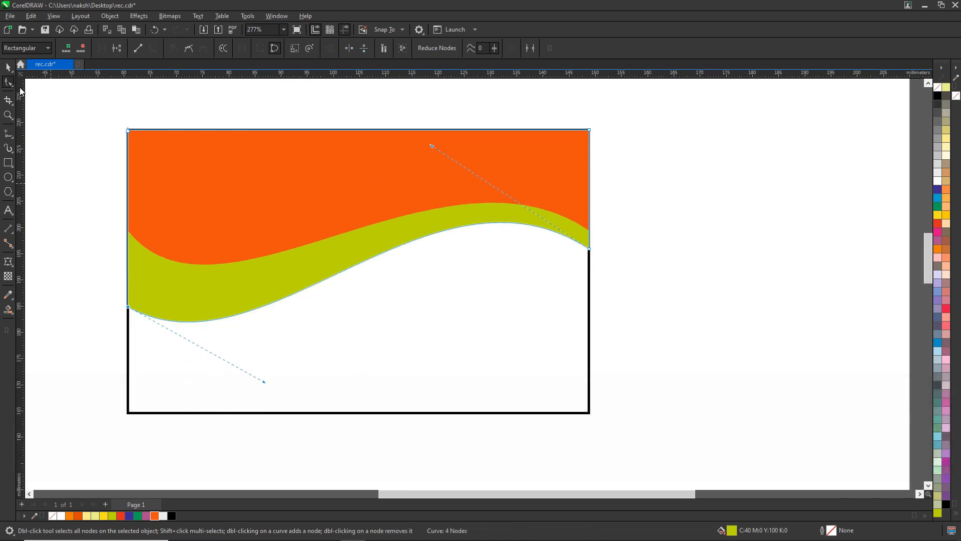
Step: Fill the large base rectangle with pale yellow and remove its outline
{"action": "left_click", "coordinate": [12, 70]}
{"action": "left_click", "coordinate": [80, 106]}
{"action": "scroll", "coordinate": [379, 198], "scroll_direction": "down", "scroll_amount": 2}
{"action": "left_click", "coordinate": [437, 314]}
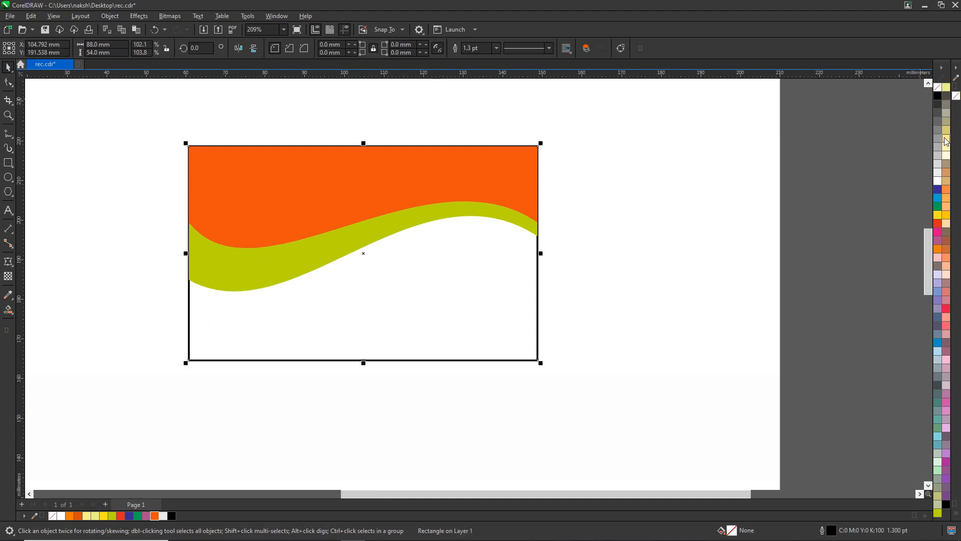
{"action": "left_click", "coordinate": [946, 135]}
{"action": "left_click", "coordinate": [608, 202]}
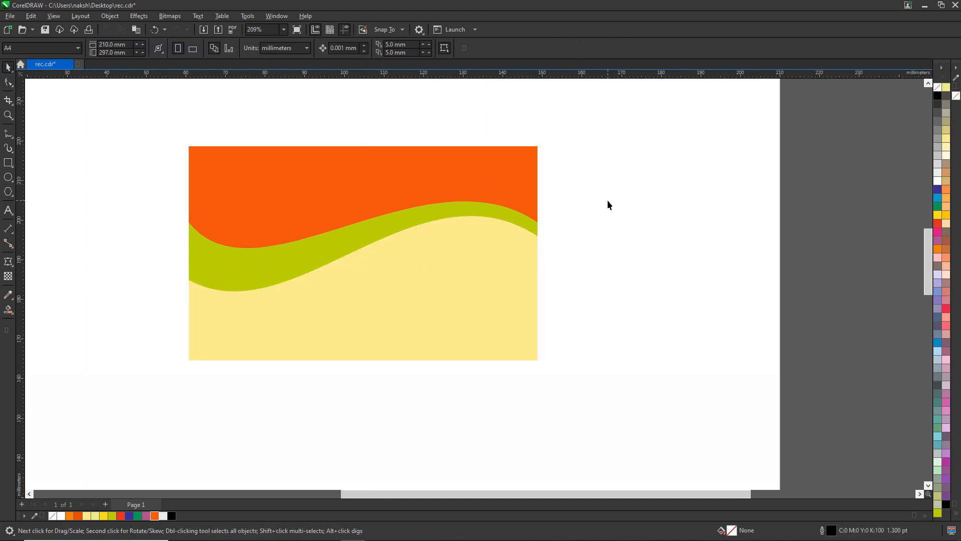
{"action": "left_click", "coordinate": [294, 255]}
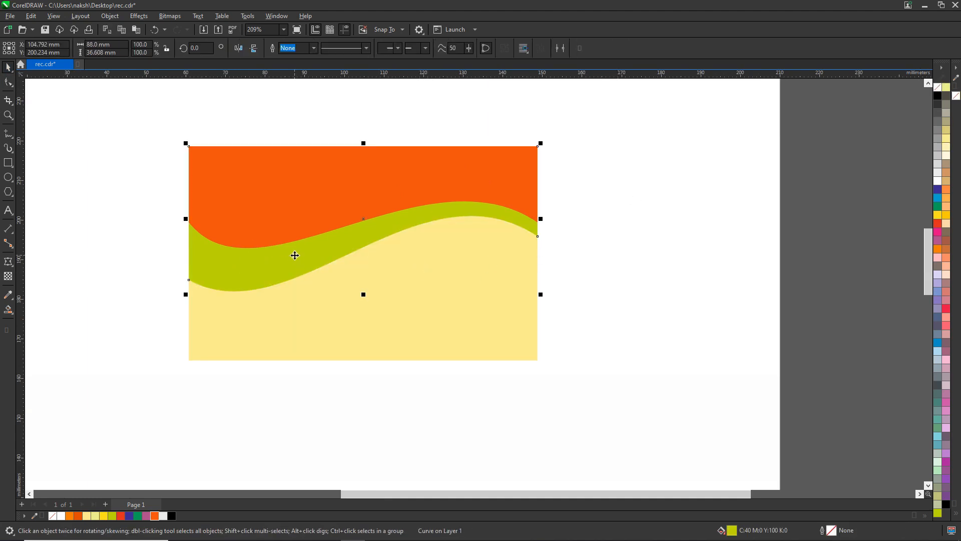
{"action": "scroll", "coordinate": [298, 241], "scroll_direction": "up", "scroll_amount": 3}
{"action": "left_click", "coordinate": [283, 199]}
{"action": "scroll", "coordinate": [284, 196], "scroll_direction": "down", "scroll_amount": 1}
{"action": "left_click_drag", "start_coordinate": [285, 185], "coordinate": [357, 170]}
{"action": "key", "text": "ctrl+z"}
Step: Copy the orange shape and paste the duplicate in the same place
{"action": "right_click", "coordinate": [310, 162]}
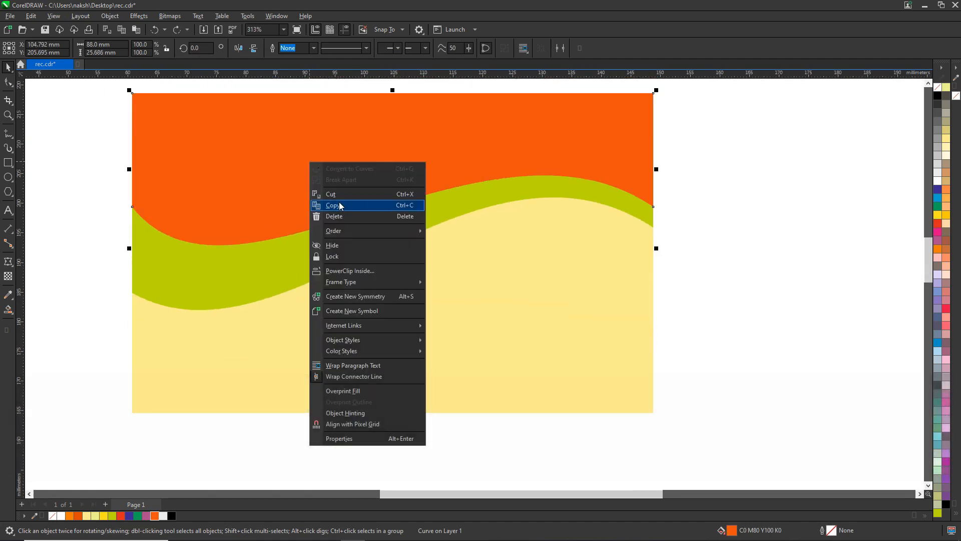
{"action": "right_click", "coordinate": [741, 143]}
{"action": "right_click", "coordinate": [747, 140]}
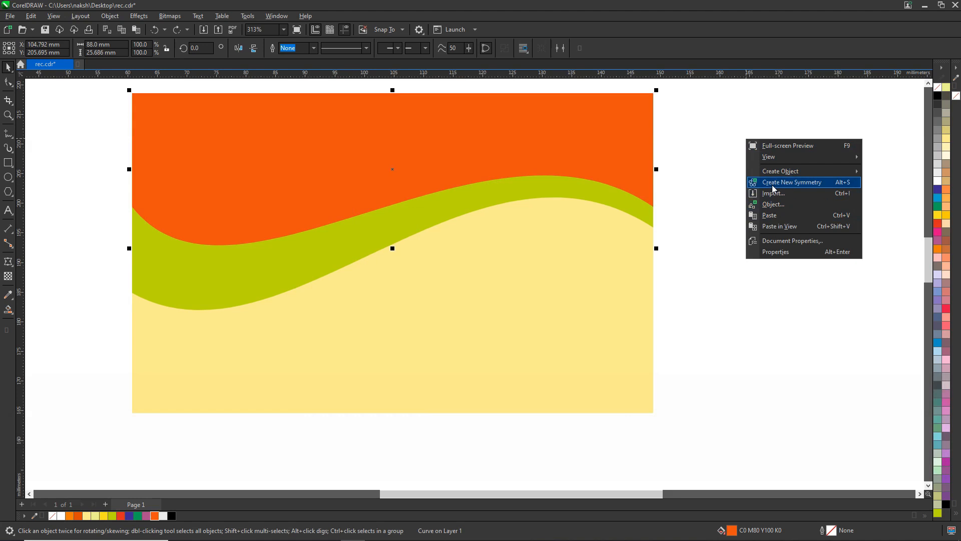
{"action": "left_click", "coordinate": [774, 216]}
Step: Lower the two bottom nodes of the pasted copy by about 1.7 mm and fill it with blue (C100 M0 Y0 K0)
{"action": "key", "text": "F10"}
{"action": "left_click_drag", "start_coordinate": [86, 173], "coordinate": [666, 212]}
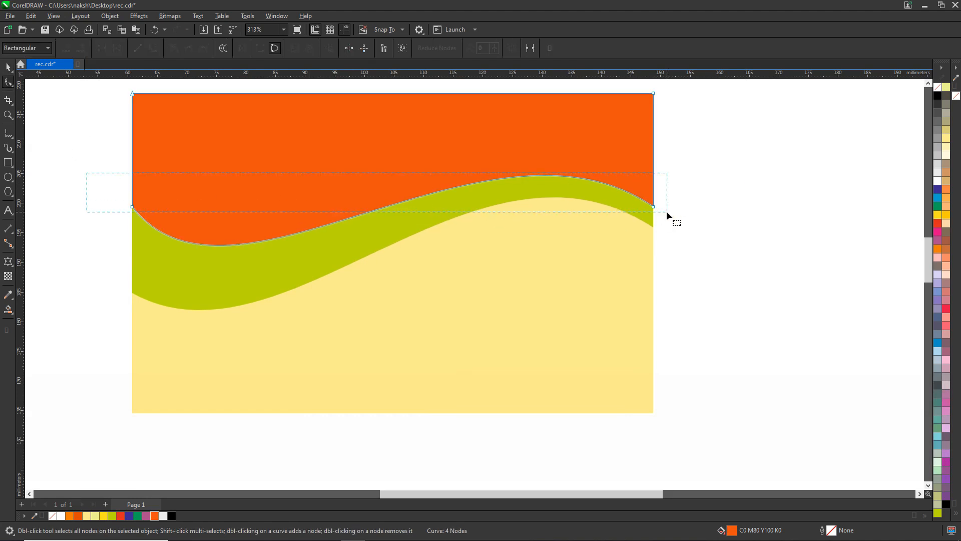
{"action": "scroll", "coordinate": [138, 211], "scroll_direction": "up", "scroll_amount": 1}
{"action": "left_click_drag", "start_coordinate": [135, 210], "coordinate": [134, 220]}
{"action": "key", "text": "space"}
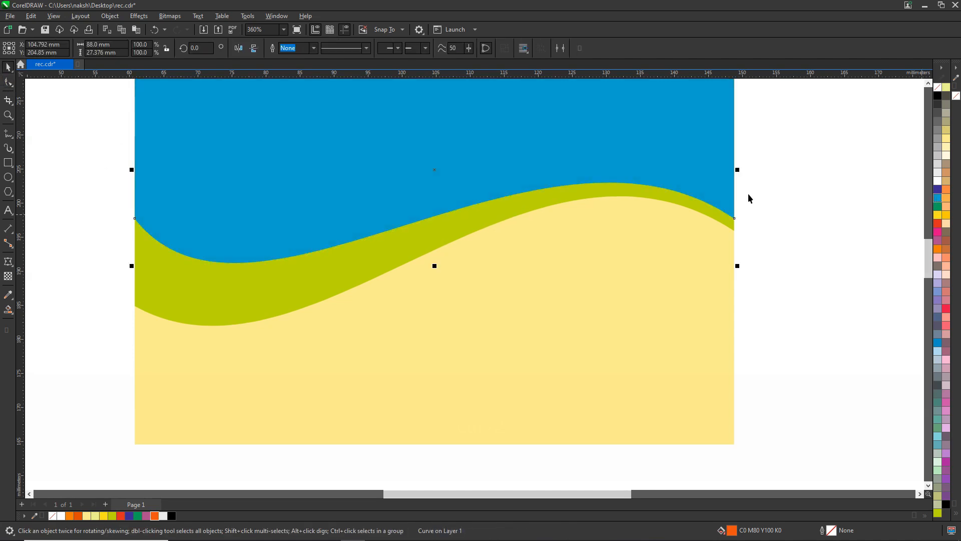
{"action": "scroll", "coordinate": [427, 195], "scroll_direction": "down", "scroll_amount": 1}
{"action": "key", "text": "alt"}
{"action": "left_click_drag", "start_coordinate": [408, 148], "coordinate": [552, 161]}
{"action": "key", "text": "ctrl+z"}
{"action": "left_click_drag", "start_coordinate": [437, 185], "coordinate": [615, 186]}
{"action": "key", "text": "ctrl+z"}
Step: Bring the orange shape in front of the blue copy
{"action": "right_click", "coordinate": [437, 185]}
{"action": "mouse_move", "coordinate": [478, 253]}
{"action": "left_click", "coordinate": [590, 267]}
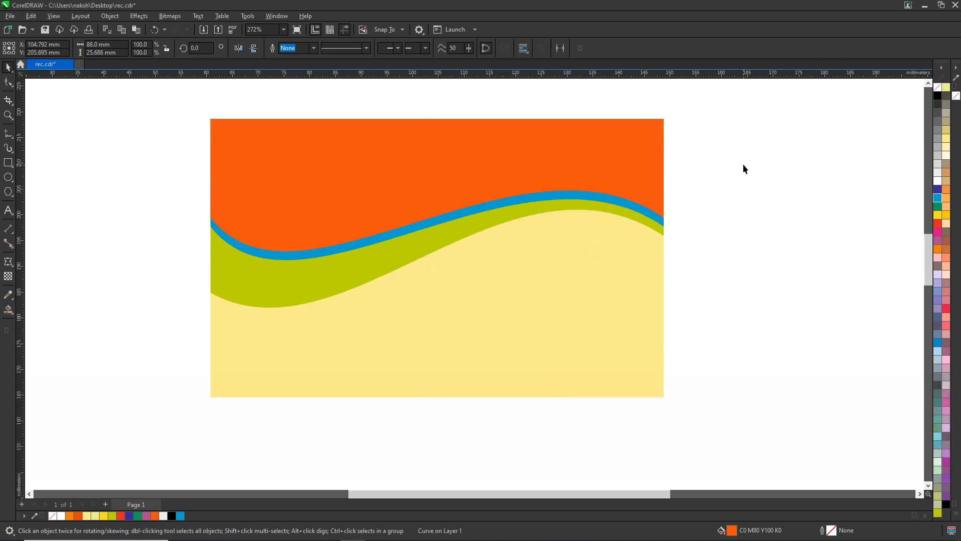
{"action": "left_click", "coordinate": [745, 167]}
{"action": "left_click_drag", "start_coordinate": [549, 196], "coordinate": [621, 198]}
{"action": "key", "text": "ctrl+z"}
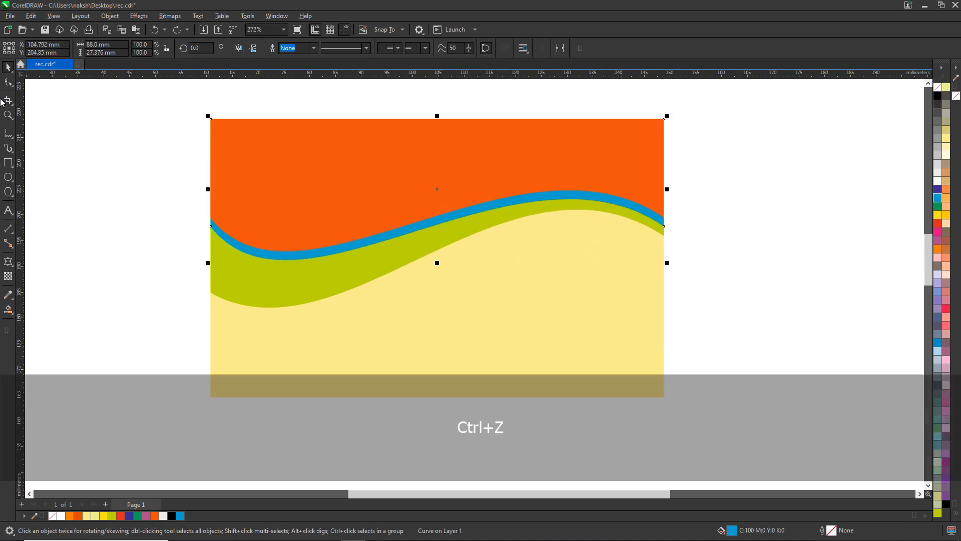
Step: Raise the blue shape's bottom-right node by about 1.7 mm to meet the end of the orange wave
{"action": "left_click", "coordinate": [8, 83]}
{"action": "scroll", "coordinate": [212, 230], "scroll_direction": "up", "scroll_amount": 6}
{"action": "left_click", "coordinate": [208, 224], "text": "ctrl"}
{"action": "scroll", "coordinate": [200, 224], "scroll_direction": "down", "scroll_amount": 4}
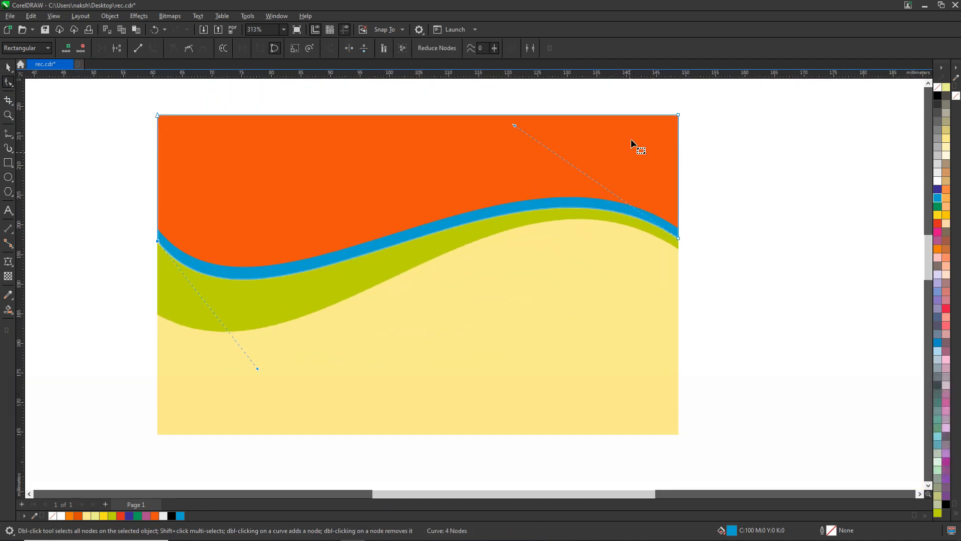
{"action": "scroll", "coordinate": [691, 240], "scroll_direction": "up", "scroll_amount": 3}
{"action": "left_click_drag", "start_coordinate": [671, 250], "coordinate": [669, 223]}
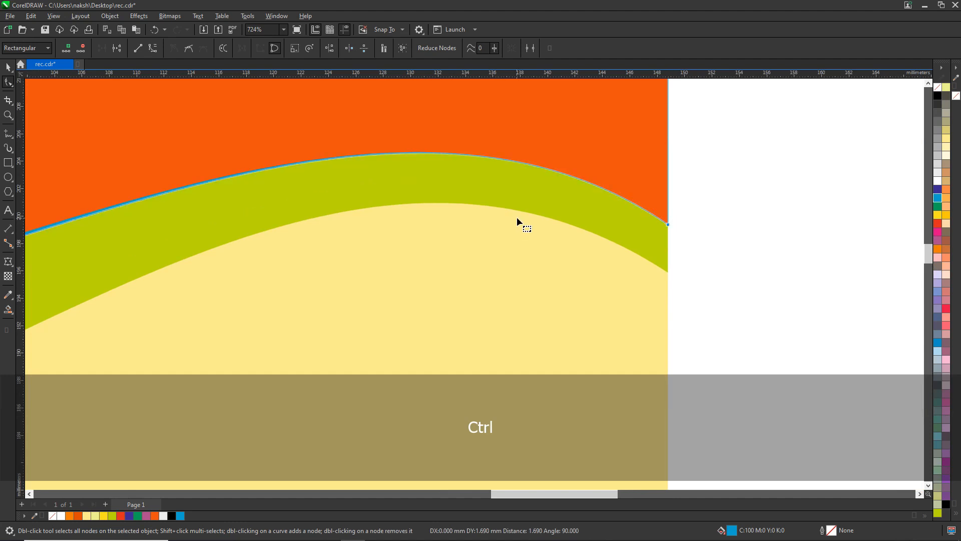
{"action": "scroll", "coordinate": [523, 216], "scroll_direction": "down", "scroll_amount": 4}
{"action": "scroll", "coordinate": [180, 209], "scroll_direction": "up", "scroll_amount": 1}
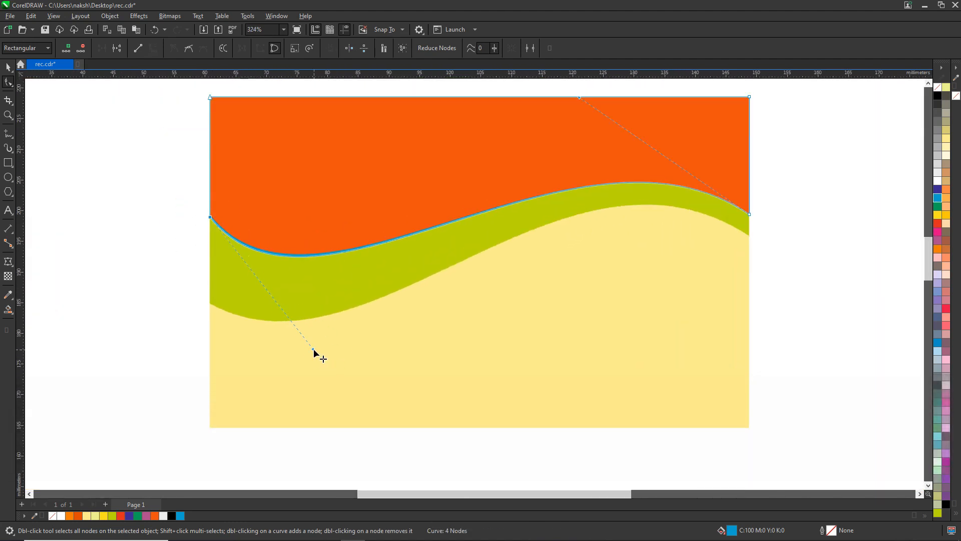
Step: Lower the blue shape's bottom-left node and reshape its curve into a stripe tapering toward the right
{"action": "left_click_drag", "start_coordinate": [264, 364], "coordinate": [260, 365]}
{"action": "scroll", "coordinate": [208, 212], "scroll_direction": "up", "scroll_amount": 1}
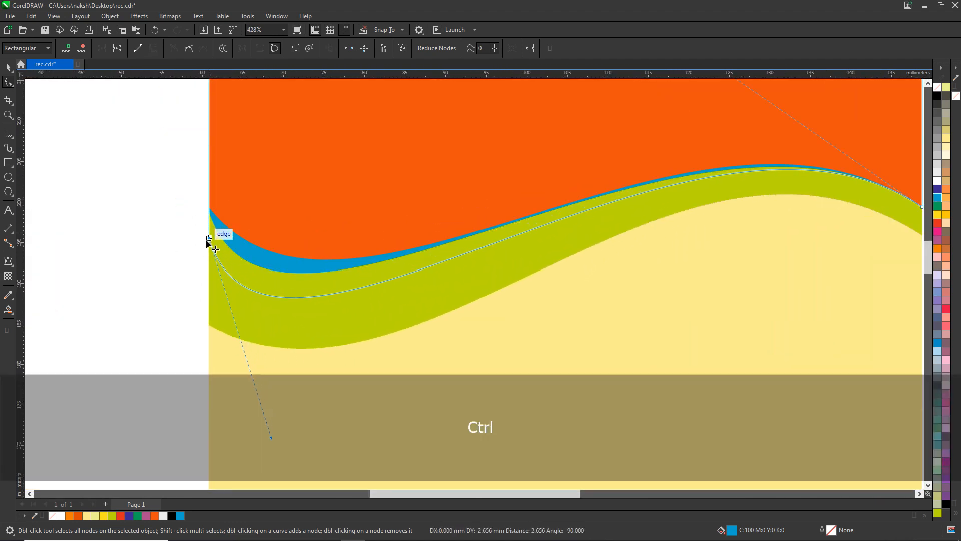
{"action": "left_click_drag", "start_coordinate": [209, 240], "coordinate": [208, 243]}
{"action": "scroll", "coordinate": [288, 245], "scroll_direction": "down", "scroll_amount": 1}
{"action": "left_click_drag", "start_coordinate": [385, 371], "coordinate": [401, 359]}
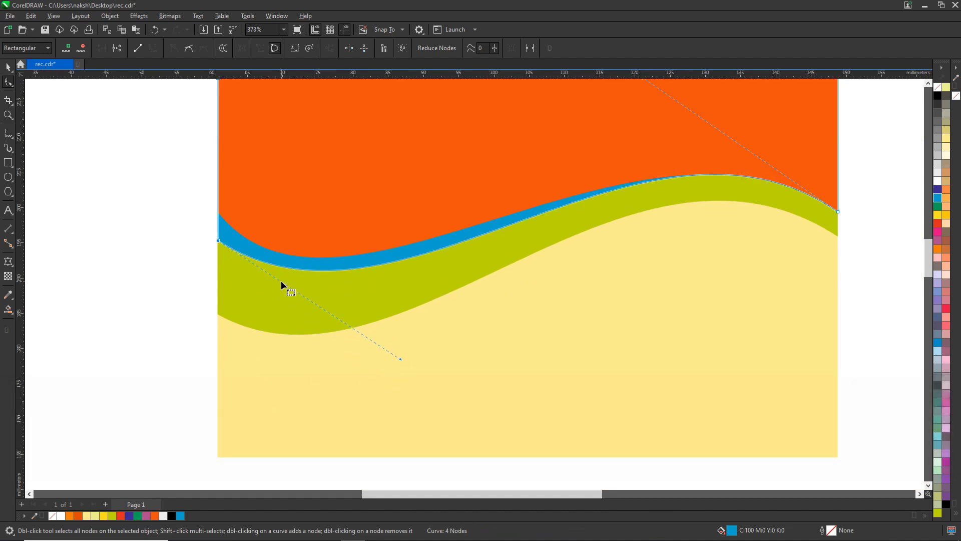
Step: Raise the blue shape's bottom-left node slightly and fine-tune its curve handle to thin the stripe
{"action": "scroll", "coordinate": [210, 242], "scroll_direction": "up", "scroll_amount": 3}
{"action": "left_click_drag", "start_coordinate": [223, 239], "coordinate": [224, 231]}
{"action": "scroll", "coordinate": [244, 231], "scroll_direction": "down", "scroll_amount": 3}
{"action": "left_click_drag", "start_coordinate": [422, 353], "coordinate": [400, 367]}
{"action": "scroll", "coordinate": [302, 314], "scroll_direction": "down", "scroll_amount": 2}
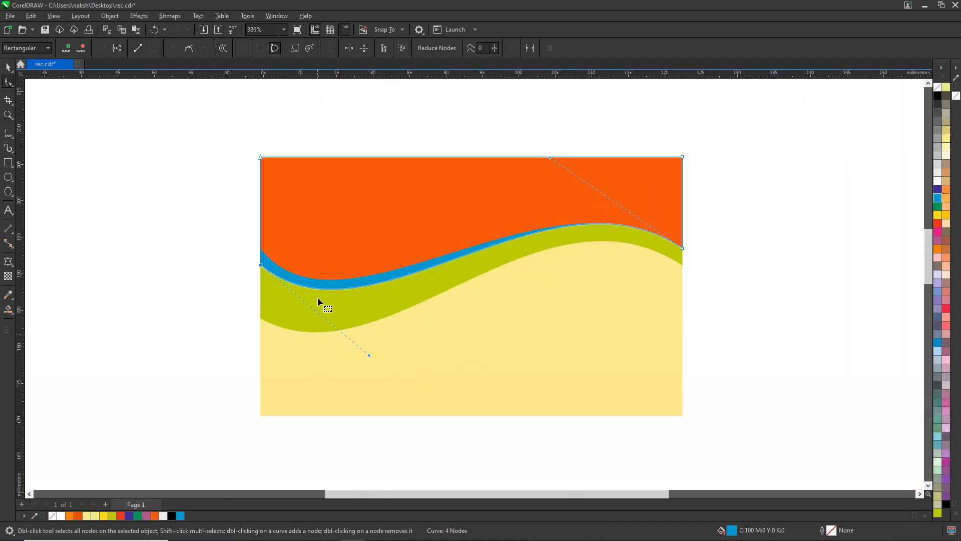
Step: Create a separate shape from the visible blue stripe with the Smart Fill tool
{"action": "left_click", "coordinate": [8, 310]}
{"action": "left_click", "coordinate": [350, 282]}
{"action": "scroll", "coordinate": [351, 281], "scroll_direction": "up", "scroll_amount": 1}
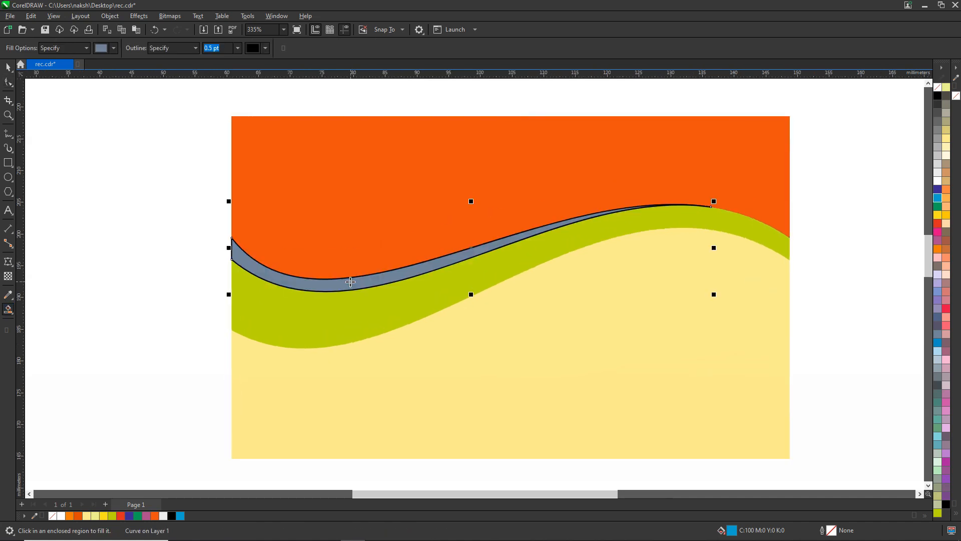
Step: Fill the new stripe with pale yellow (C0 M0 Y60 K0) and remove its outline
{"action": "left_click", "coordinate": [9, 69]}
{"action": "left_click", "coordinate": [945, 142]}
{"action": "right_click", "coordinate": [937, 87]}
{"action": "left_click", "coordinate": [161, 257]}
Step: Cut the pale yellow stripe, delete the blue shape underneath, and paste the stripe back
{"action": "left_click", "coordinate": [302, 283], "text": "ctrl"}
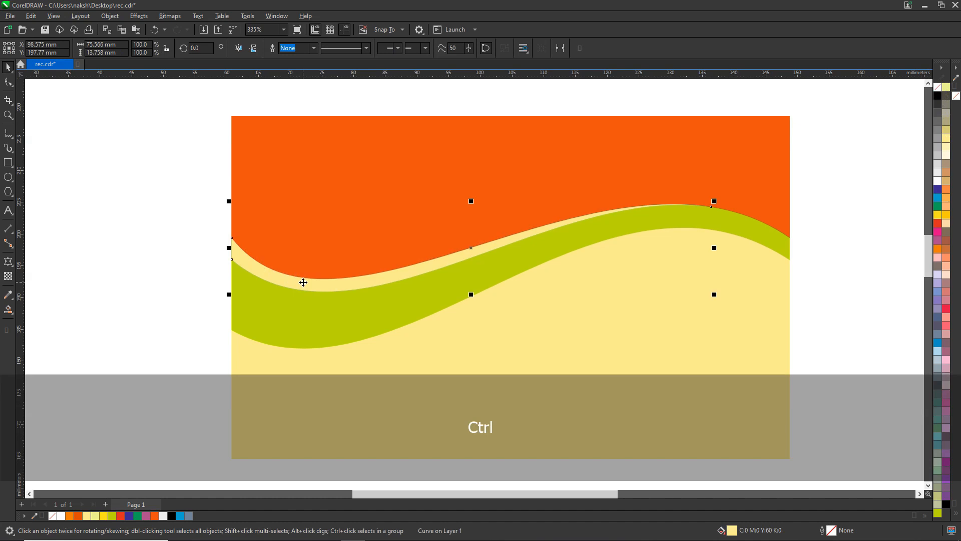
{"action": "key", "text": "ctrl+x"}
{"action": "left_click", "coordinate": [318, 286]}
{"action": "key", "text": "Delete"}
{"action": "key", "text": "ctrl+v"}
Step: Move the pale yellow stripe about 1.6 mm down into the green band and align it to the green shape's left edge
{"action": "scroll", "coordinate": [269, 281], "scroll_direction": "up", "scroll_amount": 2}
{"action": "left_click_drag", "start_coordinate": [268, 273], "coordinate": [266, 289]}
{"action": "scroll", "coordinate": [398, 303], "scroll_direction": "up", "scroll_amount": 1}
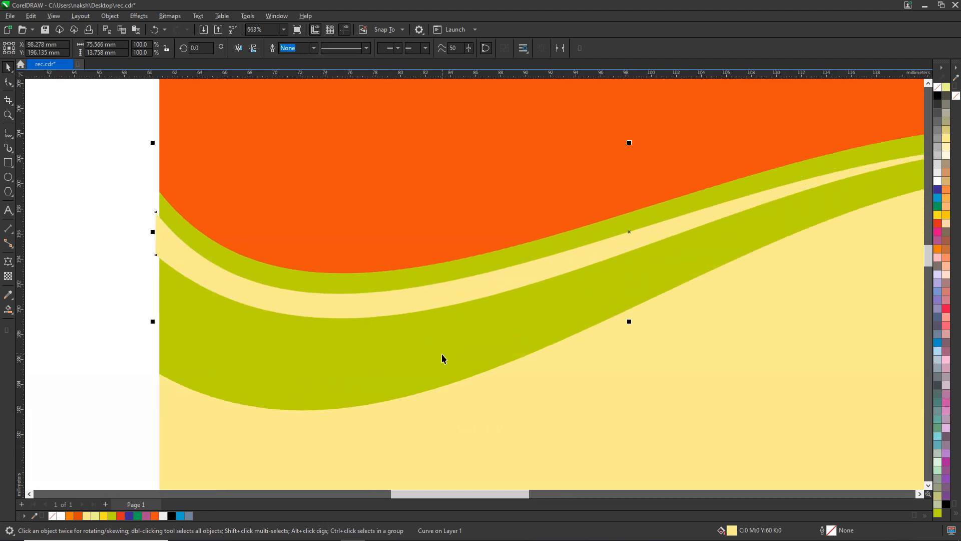
{"action": "left_click", "coordinate": [441, 353], "text": "shift"}
{"action": "key", "text": "l"}
{"action": "left_click", "coordinate": [109, 250]}
{"action": "scroll", "coordinate": [111, 254], "scroll_direction": "down", "scroll_amount": 3}
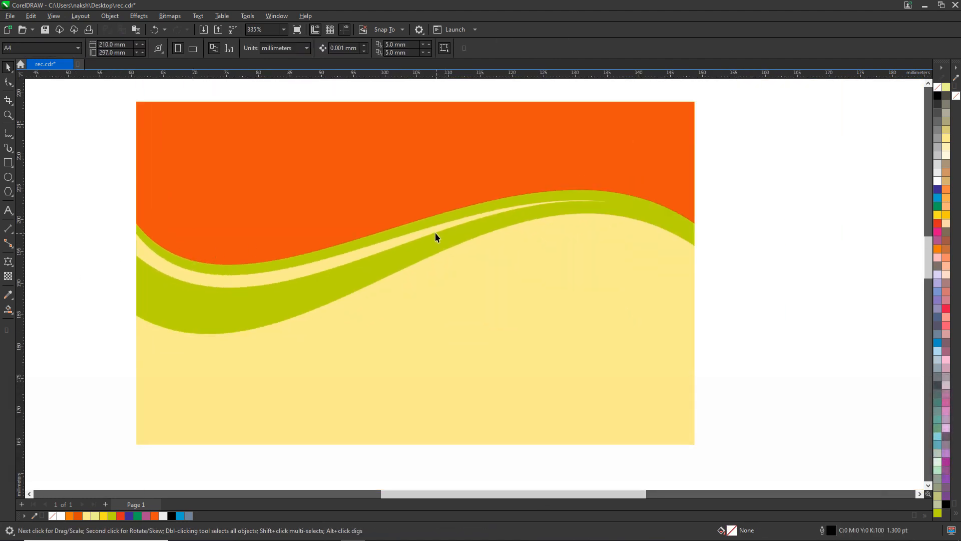
Step: Move the pale yellow stripe about 0.6 mm up toward the orange wave and left-align it again with the green shape
{"action": "left_click", "coordinate": [435, 231]}
{"action": "scroll", "coordinate": [207, 241], "scroll_direction": "up", "scroll_amount": 2}
{"action": "left_click_drag", "start_coordinate": [286, 316], "coordinate": [287, 308]}
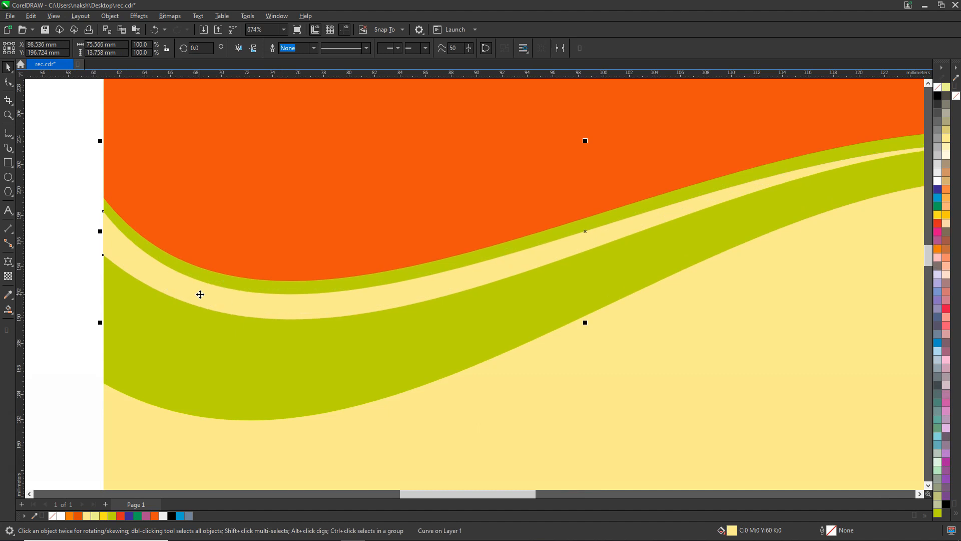
{"action": "scroll", "coordinate": [201, 294], "scroll_direction": "down", "scroll_amount": 1}
{"action": "left_click", "coordinate": [195, 306], "text": "shift"}
{"action": "key", "text": "k"}
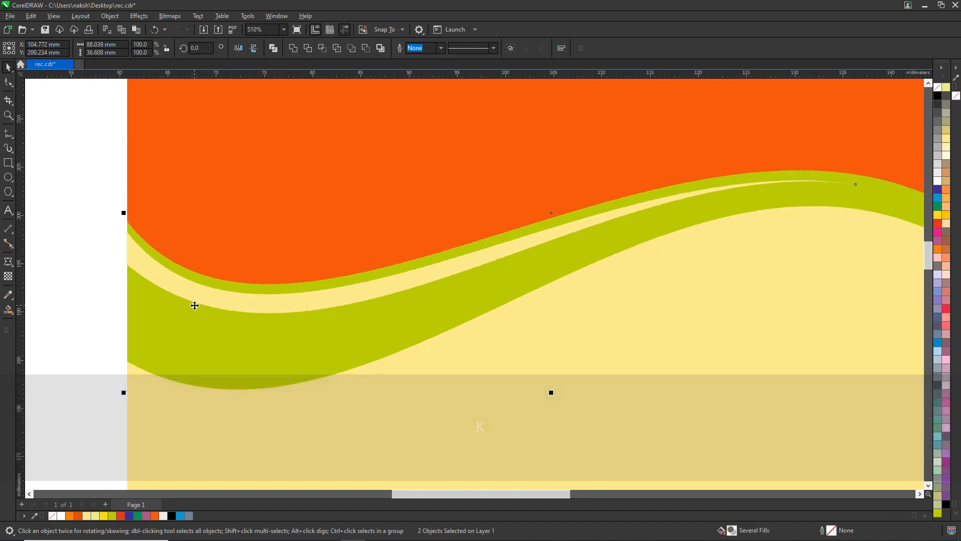
{"action": "key", "text": "l"}
{"action": "scroll", "coordinate": [194, 305], "scroll_direction": "down", "scroll_amount": 2}
{"action": "left_click", "coordinate": [647, 219]}
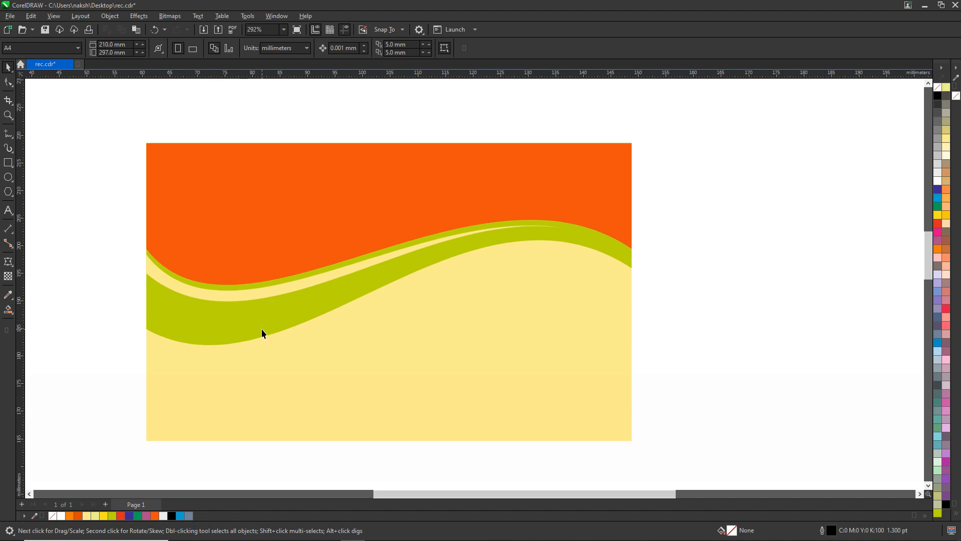
Step: Copy the green wave shape and paste a duplicate in place over the card artwork
{"action": "left_click", "coordinate": [225, 322]}
{"action": "left_click_drag", "start_coordinate": [225, 322], "coordinate": [140, 303]}
{"action": "key", "text": "ctrl+z"}
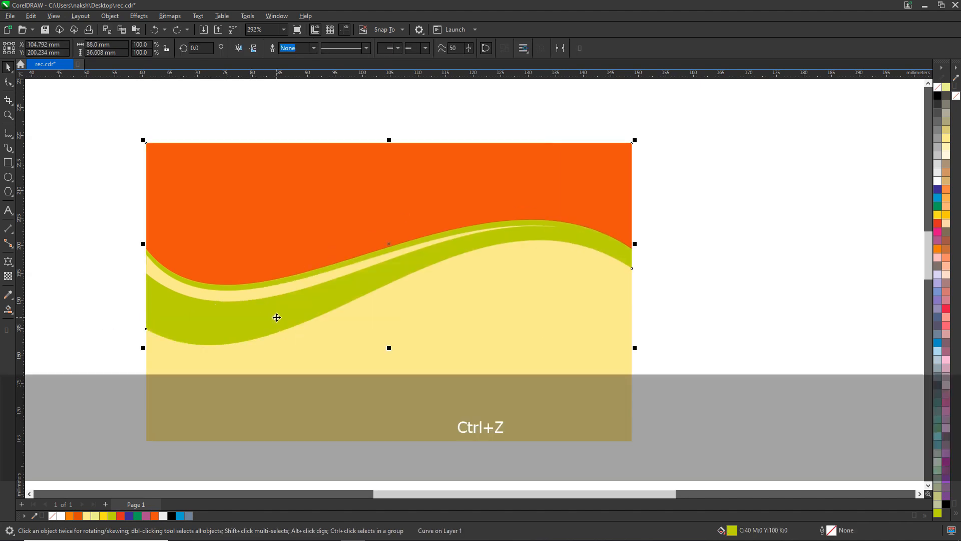
{"action": "scroll", "coordinate": [245, 332], "scroll_direction": "up", "scroll_amount": 1}
{"action": "right_click", "coordinate": [242, 312]}
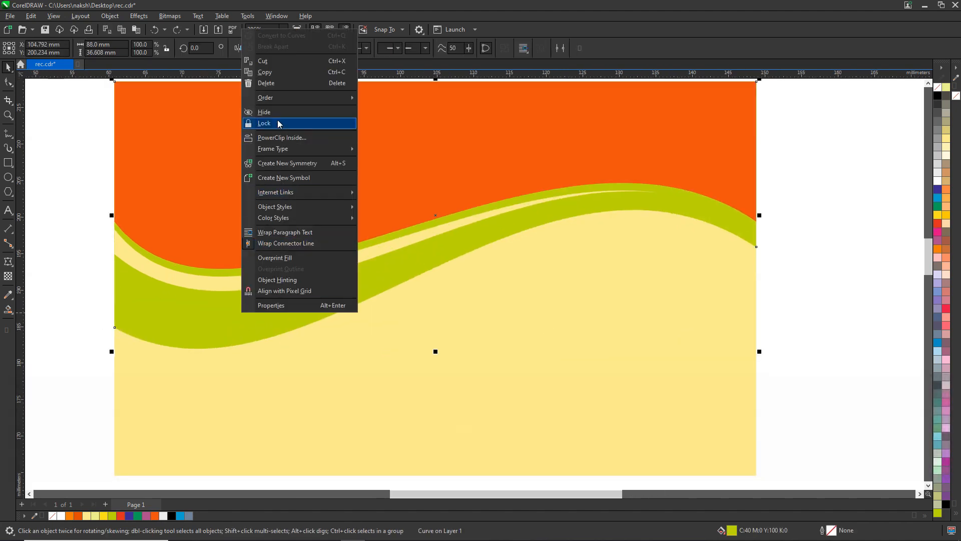
{"action": "left_click", "coordinate": [273, 73]}
{"action": "scroll", "coordinate": [386, 227], "scroll_direction": "down", "scroll_amount": 1}
{"action": "right_click", "coordinate": [736, 163]}
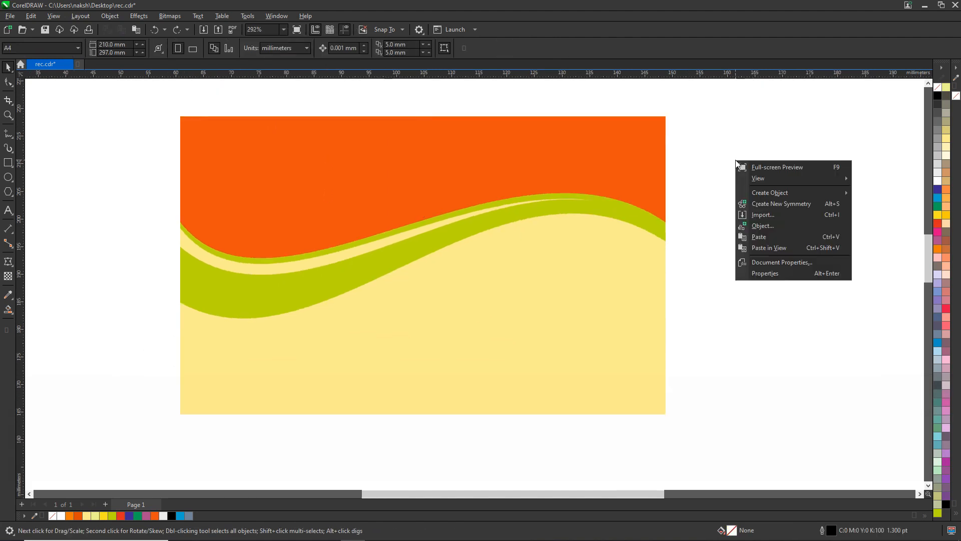
{"action": "left_click", "coordinate": [773, 237]}
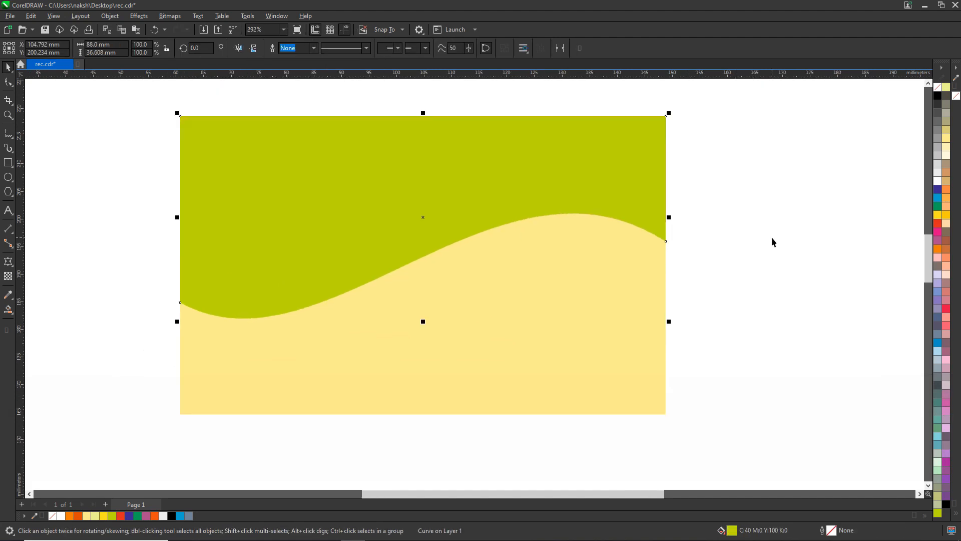
Step: Remove the fill from the pasted wave copy and give it a black outline
{"action": "left_click", "coordinate": [937, 87]}
{"action": "right_click", "coordinate": [937, 96]}
{"action": "scroll", "coordinate": [316, 292], "scroll_direction": "up", "scroll_amount": 1}
{"action": "left_click_drag", "start_coordinate": [310, 301], "coordinate": [302, 286]}
{"action": "key", "text": "ctrl+z"}
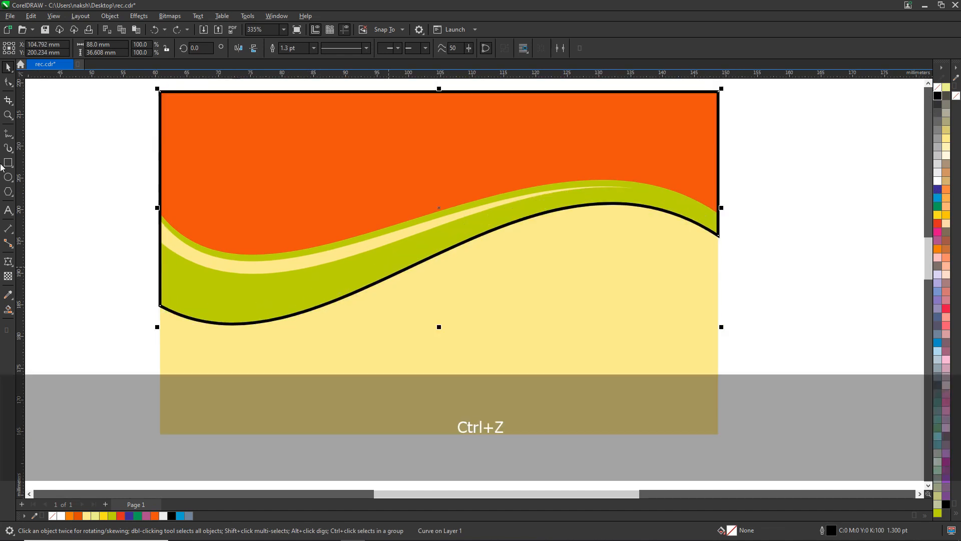
Step: Raise the outlined wave's lower edge about 2 mm into the green band, keeping its right end at the green shape's corner
{"action": "key", "text": "F10"}
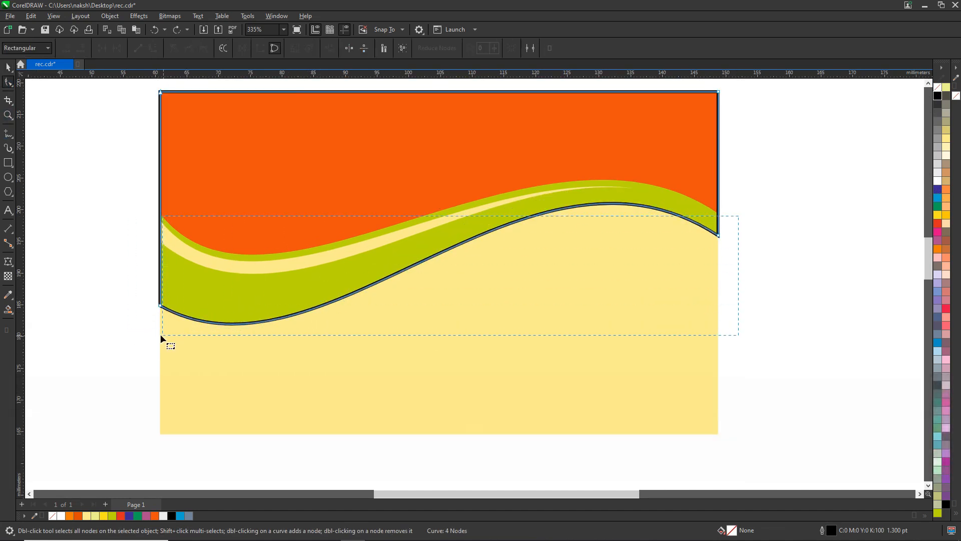
{"action": "scroll", "coordinate": [161, 302], "scroll_direction": "up", "scroll_amount": 2}
{"action": "left_click_drag", "start_coordinate": [161, 306], "coordinate": [160, 289]}
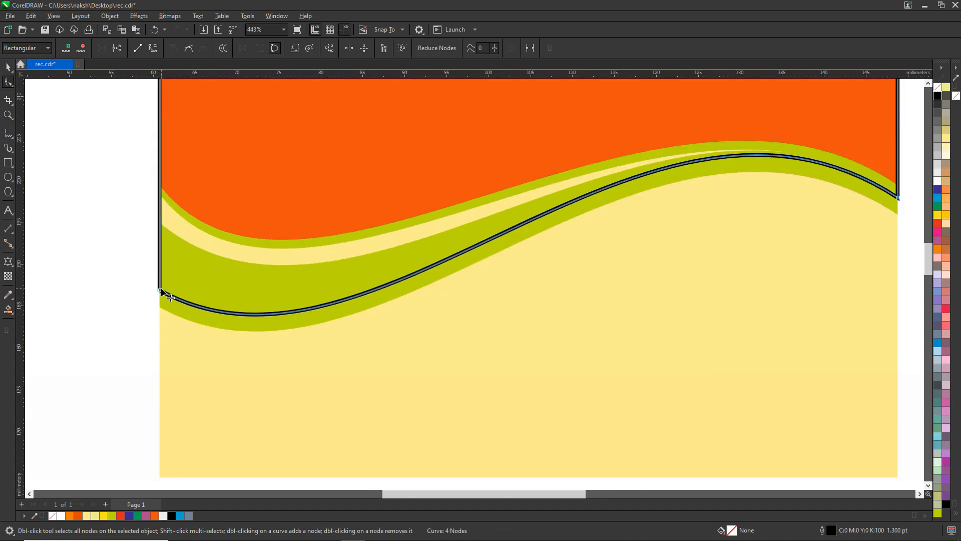
{"action": "scroll", "coordinate": [226, 301], "scroll_direction": "down", "scroll_amount": 2}
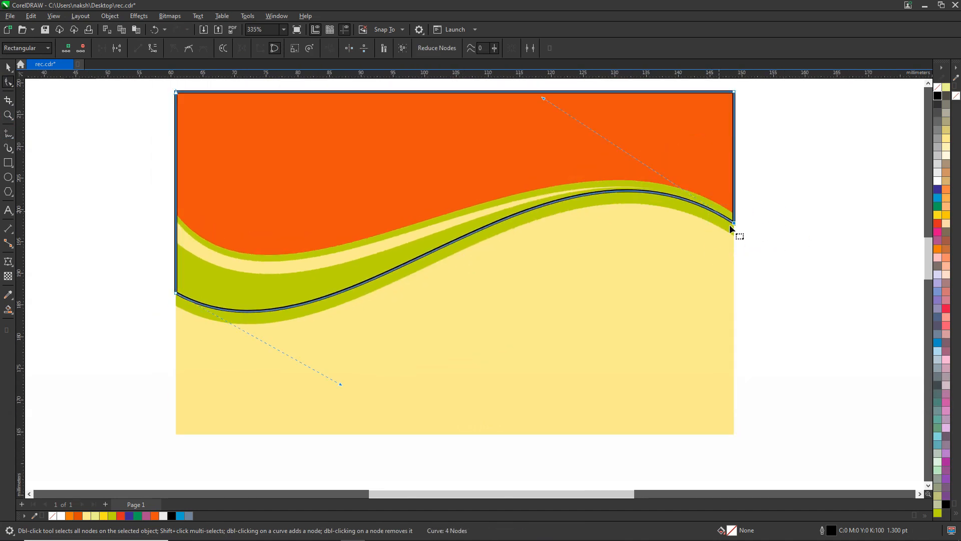
{"action": "left_click_drag", "start_coordinate": [734, 225], "coordinate": [734, 234]}
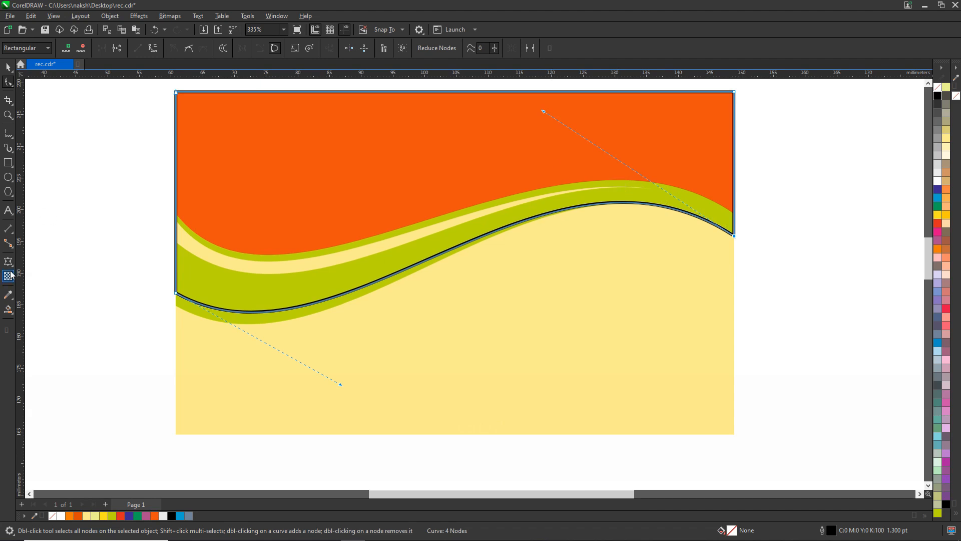
Step: Smart-fill the sliver between the outlined wave and the green shape's lower edge, and delete the outlined wave
{"action": "left_click", "coordinate": [9, 313]}
{"action": "left_click", "coordinate": [221, 313]}
{"action": "left_click", "coordinate": [8, 66]}
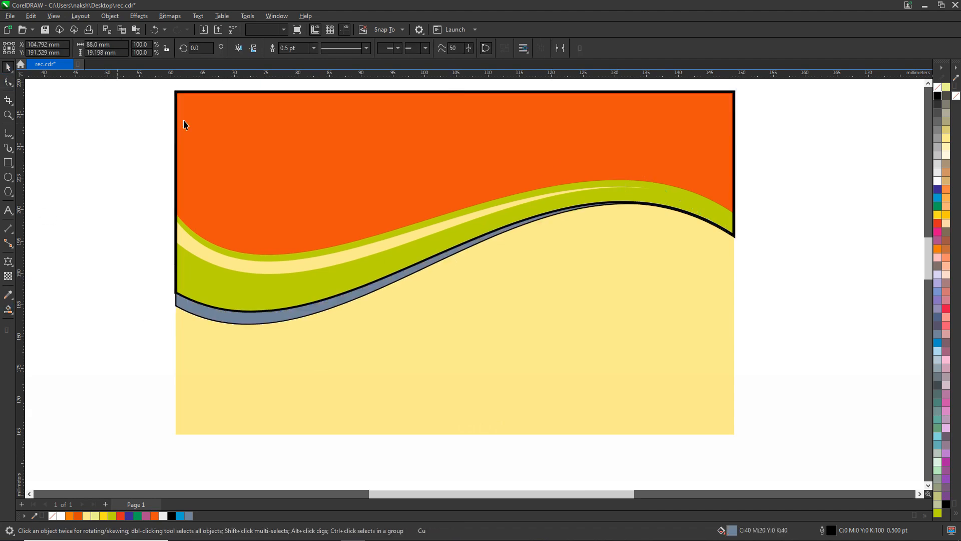
{"action": "key", "text": "Delete"}
Step: Fill the new lower stripe with pale yellow (C0 M0 Y60 K0) and remove its outline
{"action": "left_click", "coordinate": [267, 317]}
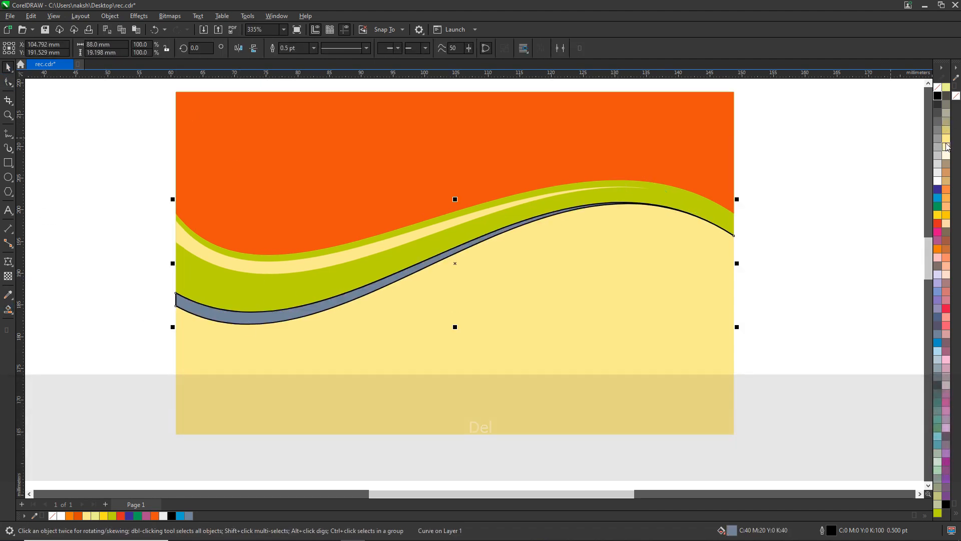
{"action": "left_click", "coordinate": [945, 138]}
{"action": "right_click", "coordinate": [937, 87]}
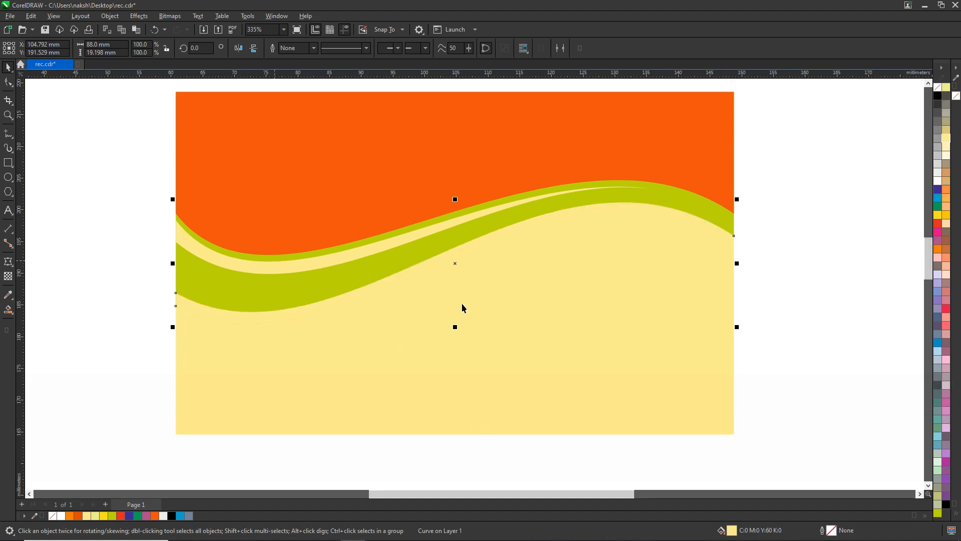
{"action": "left_click_drag", "start_coordinate": [455, 264], "coordinate": [448, 301]}
{"action": "key", "text": "ctrl+z"}
Step: Bring the pale yellow stripe to the front, move it up into the green band, and left-align it with the green shape
{"action": "key", "text": "ctrl+Home"}
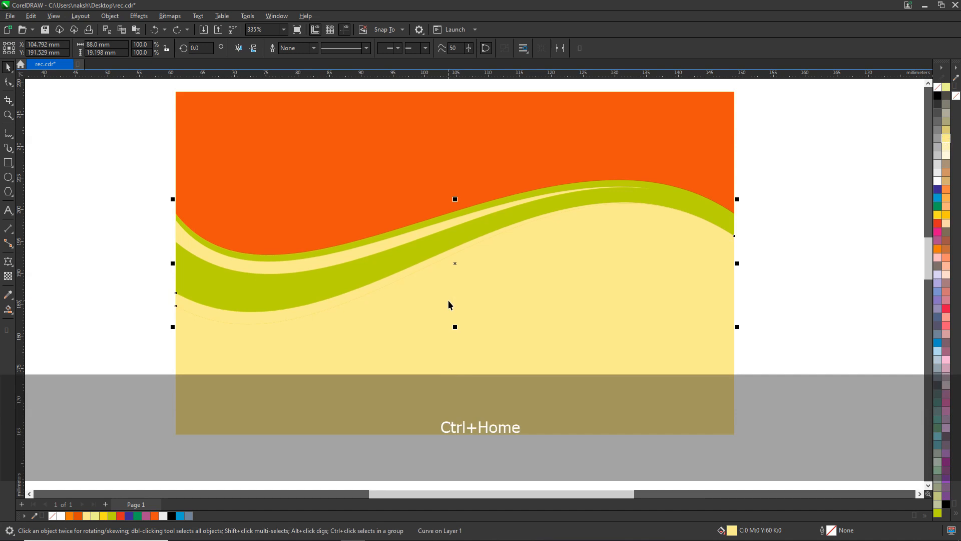
{"action": "left_click_drag", "start_coordinate": [455, 263], "coordinate": [455, 248]}
{"action": "scroll", "coordinate": [204, 304], "scroll_direction": "up", "scroll_amount": 2}
{"action": "left_click_drag", "start_coordinate": [279, 300], "coordinate": [282, 313]}
{"action": "left_click", "coordinate": [300, 275], "text": "shift"}
{"action": "scroll", "coordinate": [111, 242], "scroll_direction": "down", "scroll_amount": 4}
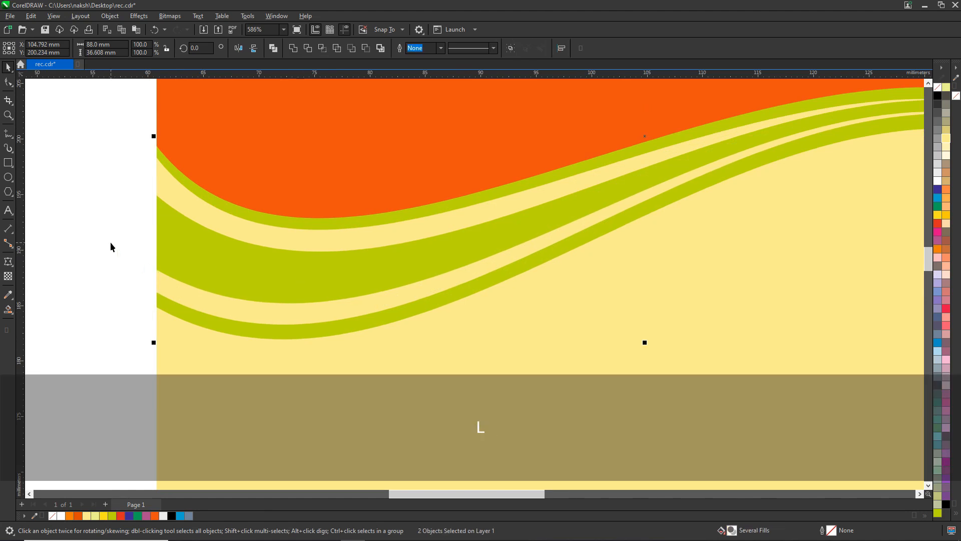
{"action": "left_click", "coordinate": [109, 198]}
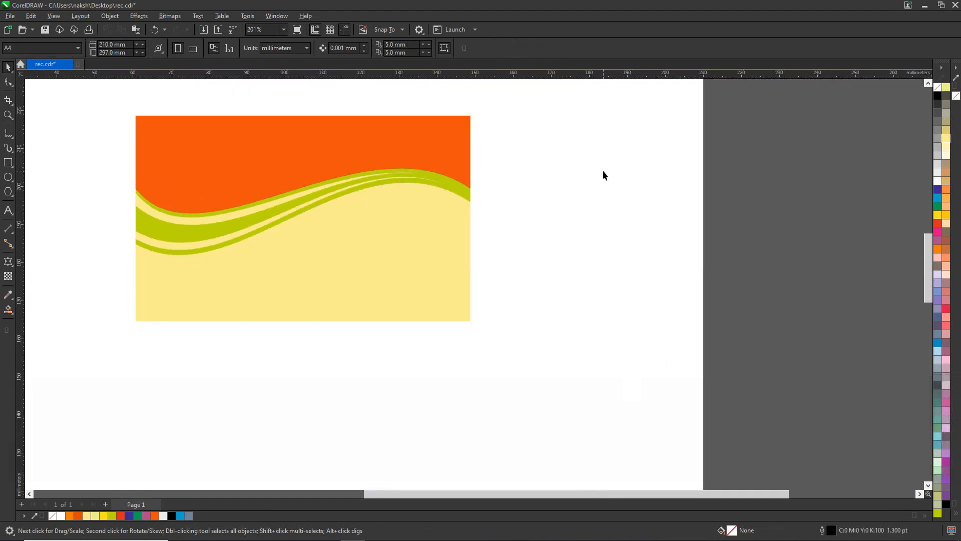
Step: Left-align the upper pale yellow stripe with the green wave shape
{"action": "scroll", "coordinate": [147, 213], "scroll_direction": "up", "scroll_amount": 4}
{"action": "left_click", "coordinate": [165, 221]}
{"action": "scroll", "coordinate": [164, 222], "scroll_direction": "up", "scroll_amount": 2}
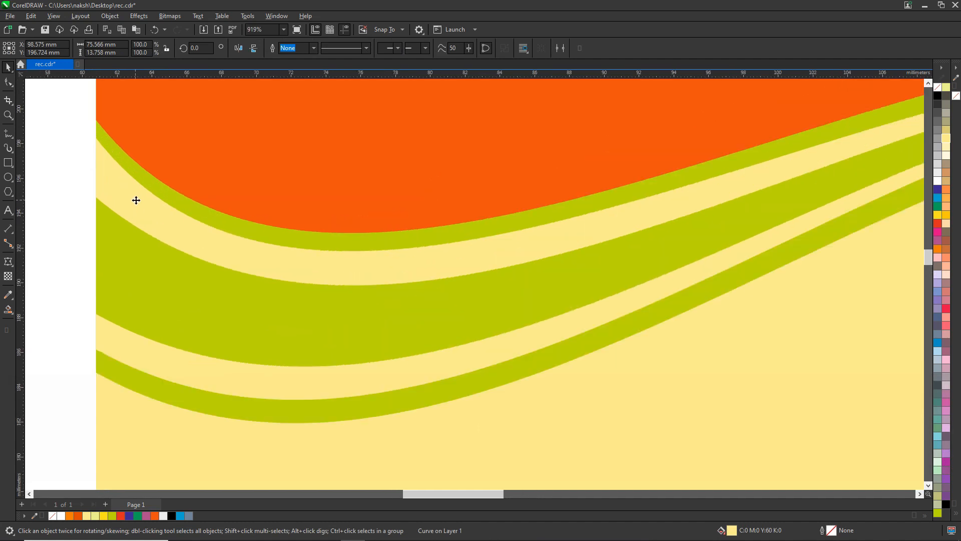
{"action": "left_click", "coordinate": [217, 309], "text": "shift"}
{"action": "scroll", "coordinate": [219, 307], "scroll_direction": "down", "scroll_amount": 6}
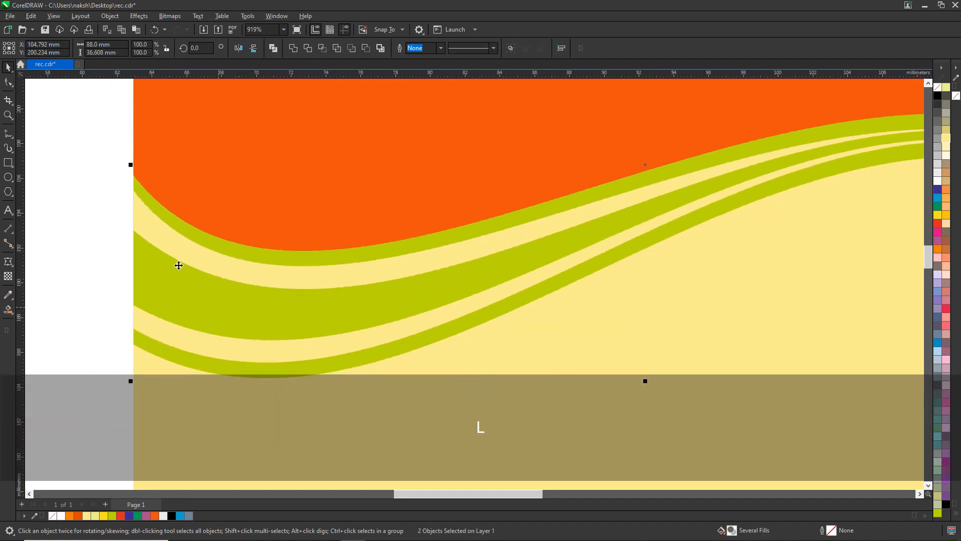
{"action": "key", "text": "Escape"}
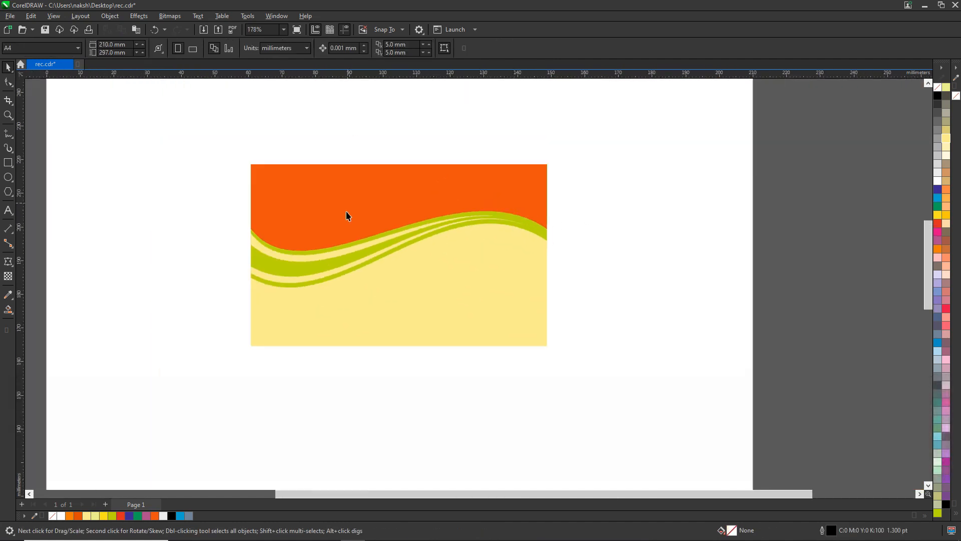
Step: Move the Bengal Cooling Solution title just above the card and the appliance names line onto the card's lower area
{"action": "scroll", "coordinate": [350, 204], "scroll_direction": "down", "scroll_amount": 4}
{"action": "left_click_drag", "start_coordinate": [98, 274], "coordinate": [330, 193]}
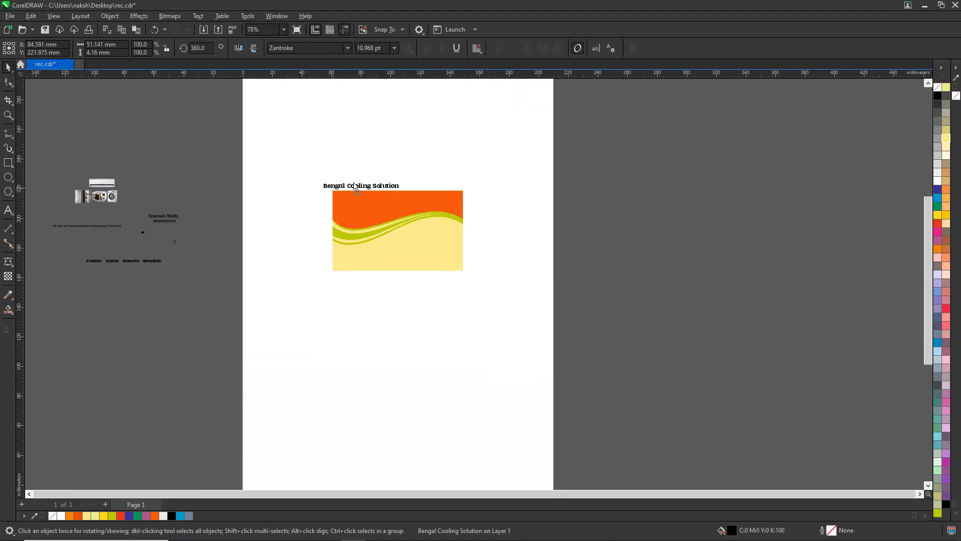
{"action": "scroll", "coordinate": [335, 193], "scroll_direction": "up", "scroll_amount": 4}
{"action": "scroll", "coordinate": [476, 181], "scroll_direction": "down", "scroll_amount": 4}
{"action": "left_click", "coordinate": [193, 265]}
{"action": "left_click_drag", "start_coordinate": [461, 266], "coordinate": [467, 266]}
{"action": "scroll", "coordinate": [490, 265], "scroll_direction": "up", "scroll_amount": 4}
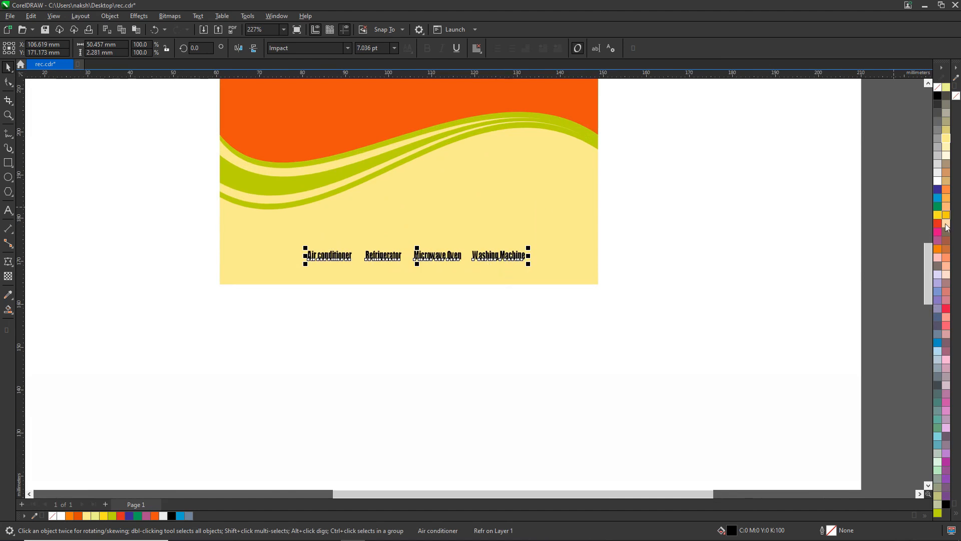
Step: Fill the appliance names line with red (C0 M100 Y100 K0) and set its font size to 14 pt
{"action": "key", "text": "Home"}
{"action": "key", "text": "shift+Right"}
{"action": "key", "text": "shift+Right"}
{"action": "key", "text": "shift+Right"}
{"action": "key", "text": "shift+Right"}
{"action": "key", "text": "shift+Right"}
{"action": "type", "text": "14"}
{"action": "key", "text": "Return"}
Step: Set the appliance names line to 12 pt and centre it horizontally on the card
{"action": "key", "text": "shift+Right"}
{"action": "key", "text": "shift+Right"}
{"action": "type", "text": "12"}
{"action": "key", "text": "Return"}
{"action": "left_click", "coordinate": [545, 221], "text": "shift"}
{"action": "key", "text": "c"}
Step: Set the appliance names line to 11 pt, move it nearer the card's lower edge, and centre it horizontally on the card
{"action": "left_click_drag", "start_coordinate": [699, 221], "coordinate": [199, 295]}
{"action": "type", "text": "11"}
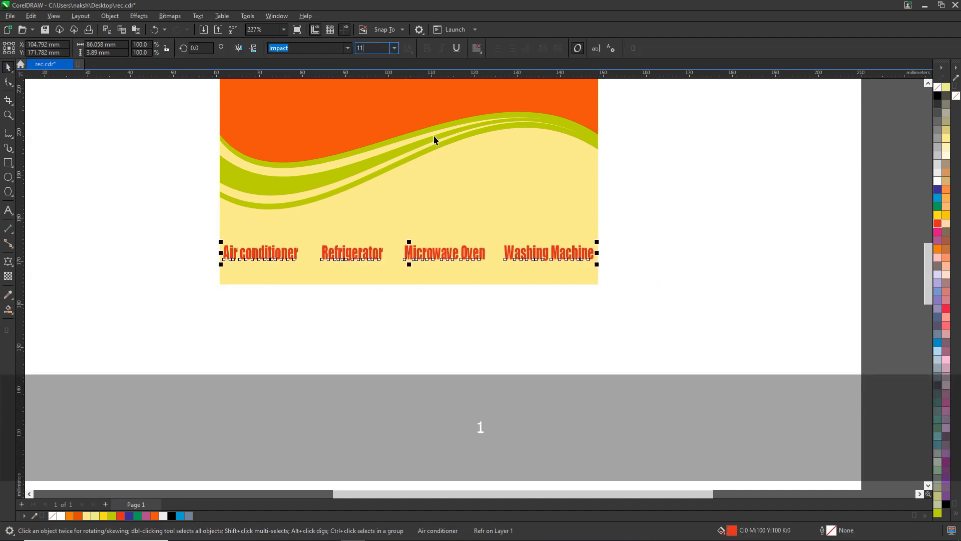
{"action": "key", "text": "Return"}
{"action": "left_click_drag", "start_coordinate": [362, 255], "coordinate": [372, 265]}
{"action": "left_click", "coordinate": [538, 235], "text": "shift"}
{"action": "key", "text": "c"}
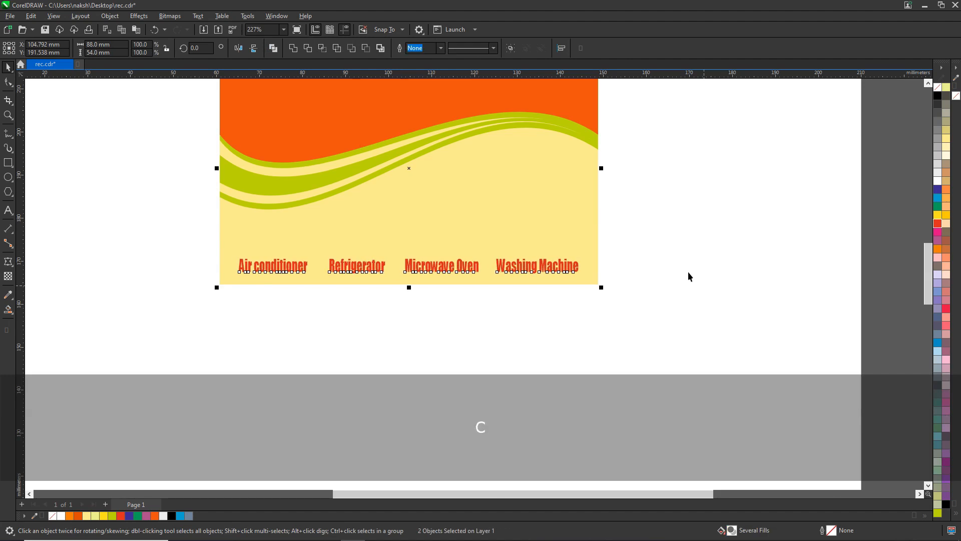
Step: Draw a circle about 2 mm wide between Air conditioner and Refrigerator, filled blue (C100 M100 Y0 K0) without an outline
{"action": "left_click", "coordinate": [691, 276]}
{"action": "scroll", "coordinate": [587, 281], "scroll_direction": "down", "scroll_amount": 2}
{"action": "left_click", "coordinate": [172, 230]}
{"action": "scroll", "coordinate": [465, 275], "scroll_direction": "up", "scroll_amount": 5}
{"action": "key", "text": "F7"}
{"action": "left_click_drag", "start_coordinate": [435, 253], "coordinate": [470, 287]}
{"action": "left_click", "coordinate": [937, 189]}
{"action": "right_click", "coordinate": [937, 87]}
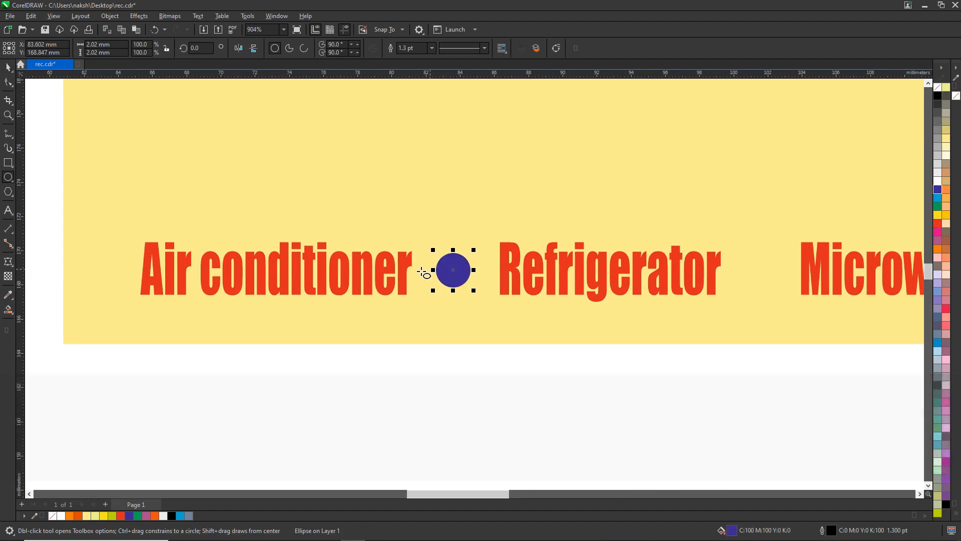
Step: Shrink the blue dot to about 1.8 mm, copy it into the two other gaps between appliance names, and align the dots in a row
{"action": "scroll", "coordinate": [395, 280], "scroll_direction": "down", "scroll_amount": 2}
{"action": "left_click", "coordinate": [8, 67]}
{"action": "scroll", "coordinate": [456, 260], "scroll_direction": "up", "scroll_amount": 2}
{"action": "scroll", "coordinate": [376, 289], "scroll_direction": "down", "scroll_amount": 2}
{"action": "left_click_drag", "start_coordinate": [419, 281], "coordinate": [650, 284]}
{"action": "right_click", "coordinate": [651, 283]}
{"action": "scroll", "coordinate": [467, 284], "scroll_direction": "down", "scroll_amount": 3}
{"action": "scroll", "coordinate": [812, 284], "scroll_direction": "up", "scroll_amount": 2}
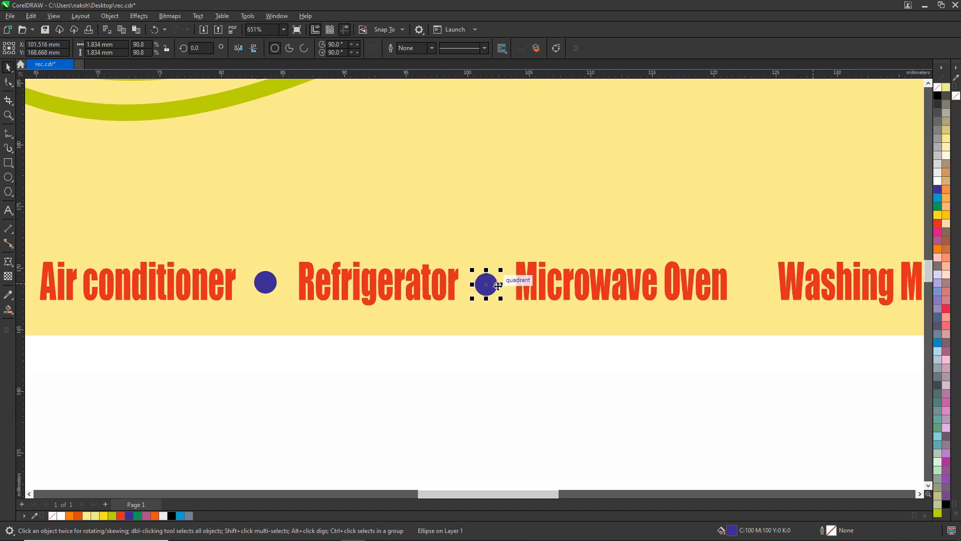
{"action": "left_click", "coordinate": [486, 284], "text": "shift"}
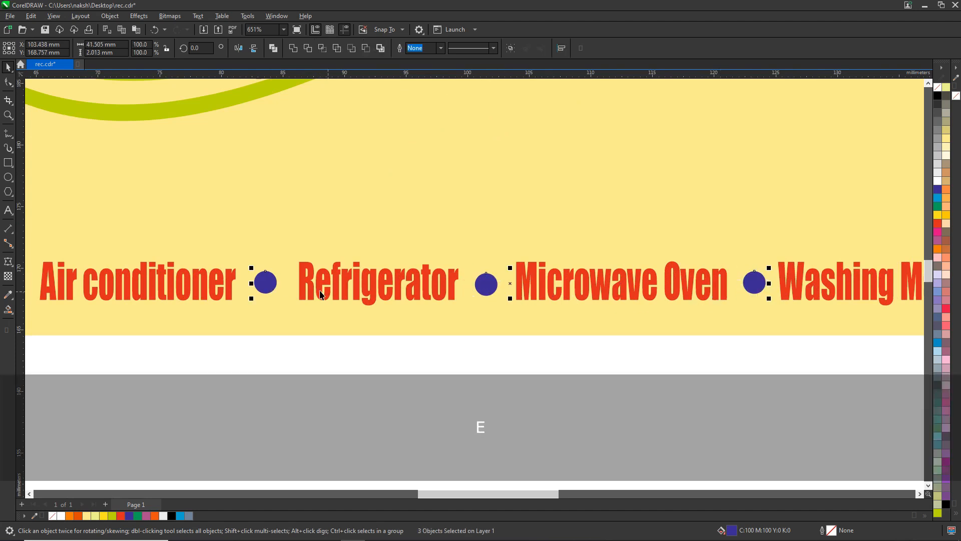
{"action": "key", "text": "e"}
Step: Group the appliance names line with its three dots and centre the group horizontally on the card
{"action": "scroll", "coordinate": [283, 297], "scroll_direction": "down", "scroll_amount": 3}
{"action": "left_click", "coordinate": [738, 253]}
{"action": "left_click_drag", "start_coordinate": [738, 254], "coordinate": [134, 306]}
{"action": "key", "text": "ctrl+g"}
{"action": "left_click", "coordinate": [453, 246], "text": "shift"}
{"action": "key", "text": "c"}
{"action": "left_click_drag", "start_coordinate": [747, 249], "coordinate": [159, 320]}
{"action": "left_click", "coordinate": [420, 364]}
{"action": "scroll", "coordinate": [422, 365], "scroll_direction": "down", "scroll_amount": 4}
{"action": "scroll", "coordinate": [420, 364], "scroll_direction": "up", "scroll_amount": 2}
{"action": "left_click", "coordinate": [406, 336]}
{"action": "scroll", "coordinate": [406, 336], "scroll_direction": "down", "scroll_amount": 3}
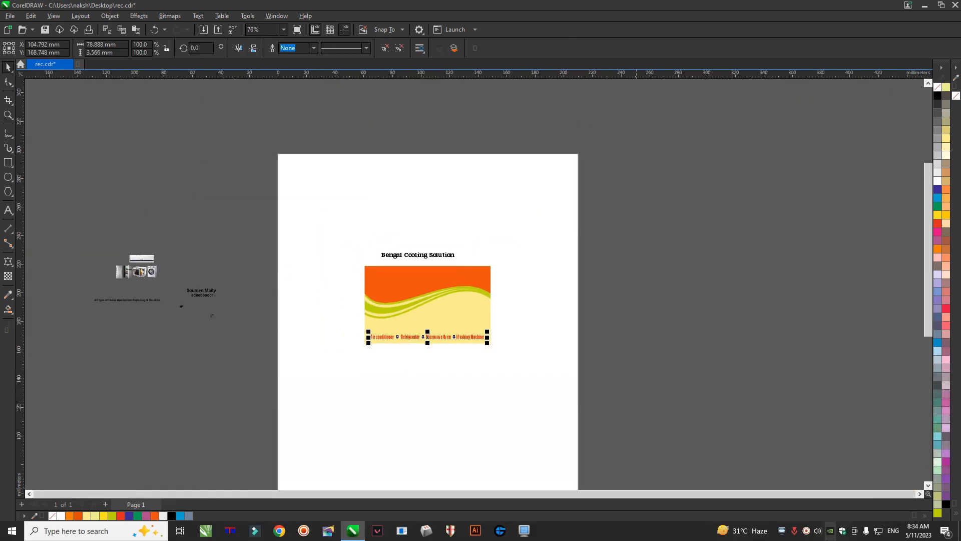
Step: Move the appliance pictures onto the card's right side, above the appliance names line
{"action": "left_click", "coordinate": [173, 205]}
{"action": "scroll", "coordinate": [144, 277], "scroll_direction": "up", "scroll_amount": 1}
{"action": "left_click_drag", "start_coordinate": [148, 270], "coordinate": [532, 328]}
{"action": "scroll", "coordinate": [538, 328], "scroll_direction": "up", "scroll_amount": 5}
Step: Group the appliance pictures and stretch the orange, green and pale yellow wave shapes slightly downward
{"action": "left_click_drag", "start_coordinate": [643, 146], "coordinate": [295, 284]}
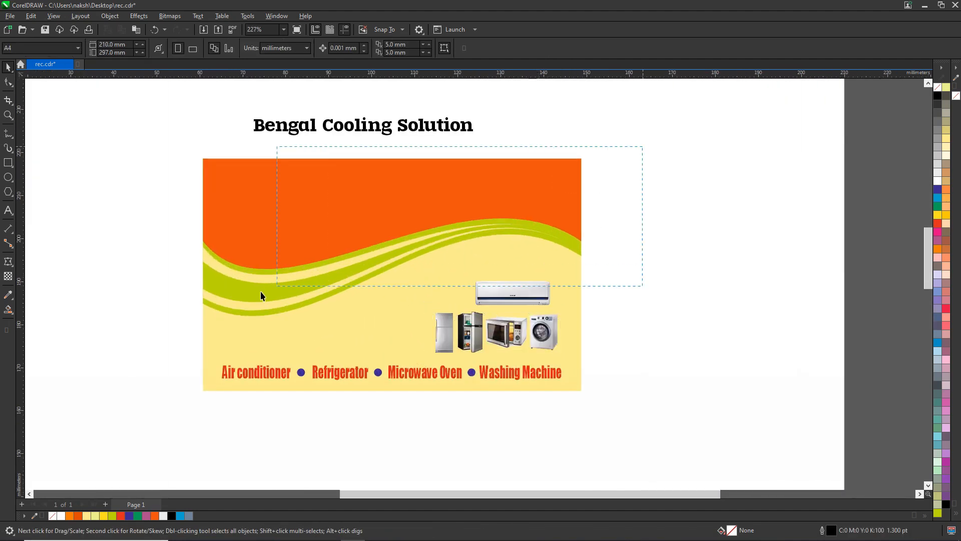
{"action": "left_click_drag", "start_coordinate": [152, 325], "coordinate": [152, 325]}
{"action": "left_click_drag", "start_coordinate": [575, 270], "coordinate": [381, 360]}
{"action": "key", "text": "ctrl+g"}
{"action": "left_click_drag", "start_coordinate": [626, 154], "coordinate": [279, 260]}
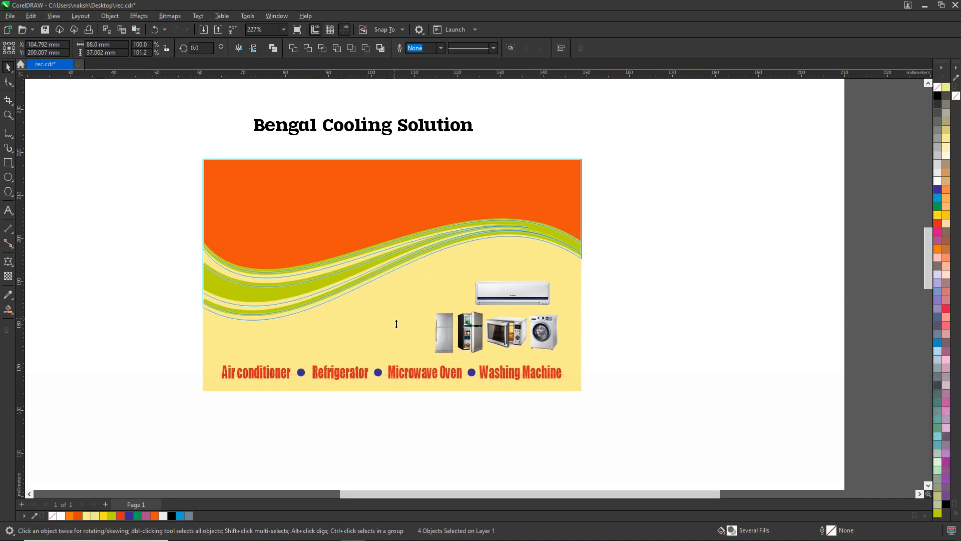
Step: Move the contact name and phone number onto the card's left side, above the appliance names line
{"action": "scroll", "coordinate": [448, 285], "scroll_direction": "down", "scroll_amount": 2}
{"action": "left_click_drag", "start_coordinate": [76, 264], "coordinate": [366, 313]}
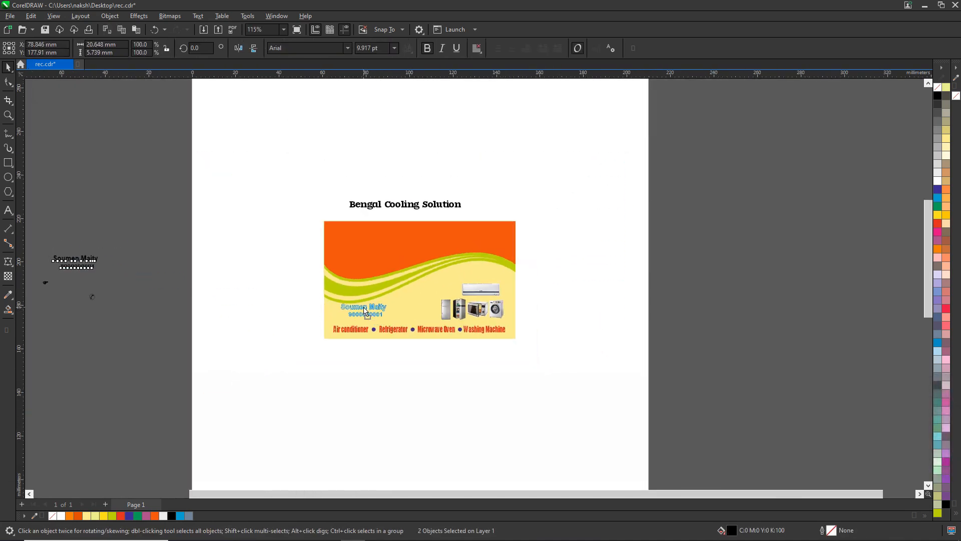
{"action": "scroll", "coordinate": [357, 324], "scroll_direction": "up", "scroll_amount": 3}
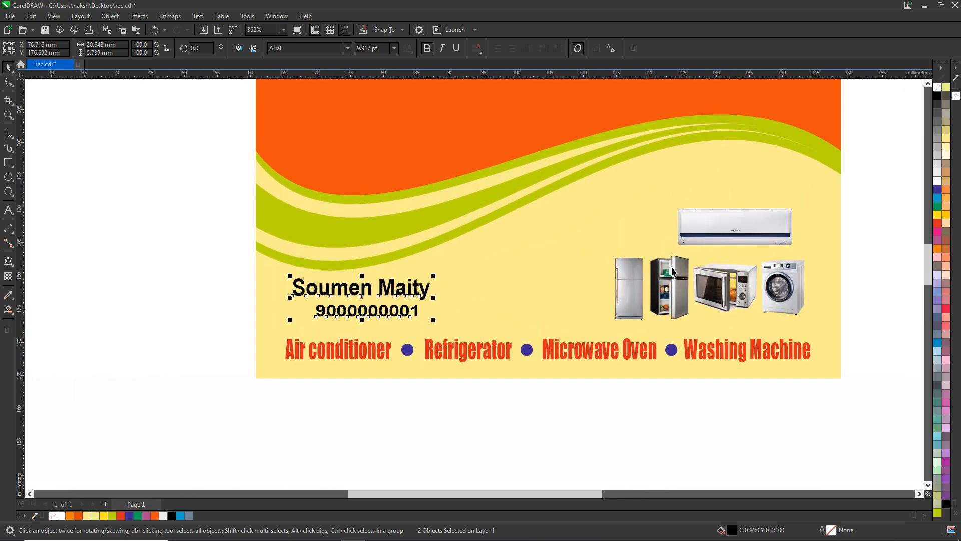
Step: Colour the contact name and phone number blue, and back them with a white version outlined in white at width 2
{"action": "key", "text": "ctrl+c"}
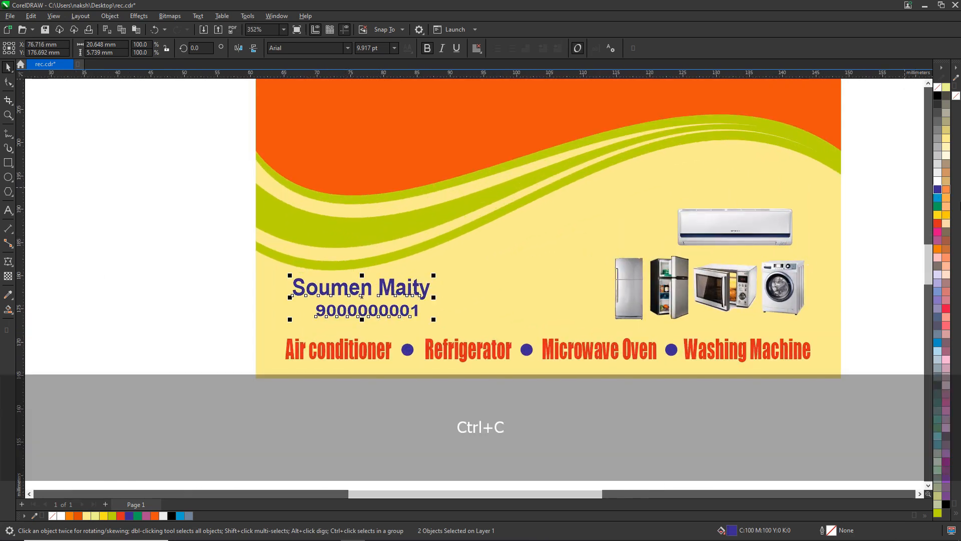
{"action": "left_click", "coordinate": [937, 181]}
{"action": "right_click", "coordinate": [938, 182]}
{"action": "key", "text": "F12"}
{"action": "type", "text": "2"}
{"action": "key", "text": "Return"}
{"action": "key", "text": "Return"}
{"action": "key", "text": "ctrl+v"}
{"action": "left_click", "coordinate": [155, 256]}
{"action": "scroll", "coordinate": [425, 322], "scroll_direction": "down", "scroll_amount": 3}
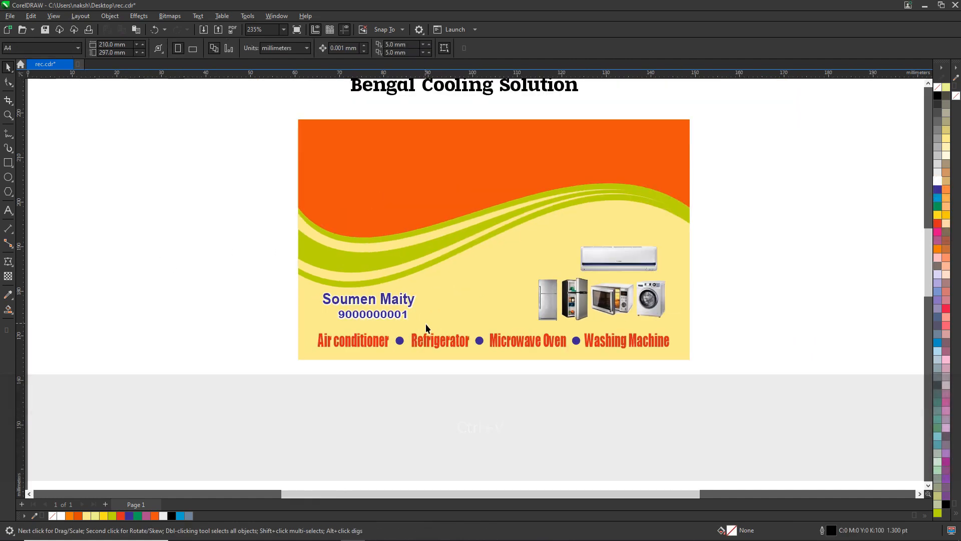
Step: Place the telephone symbol in front of the phone number, shrink it to about 2.2 mm wide, and fill it blue (C100 M100 Y0 K0)
{"action": "left_click_drag", "start_coordinate": [184, 304], "coordinate": [379, 341]}
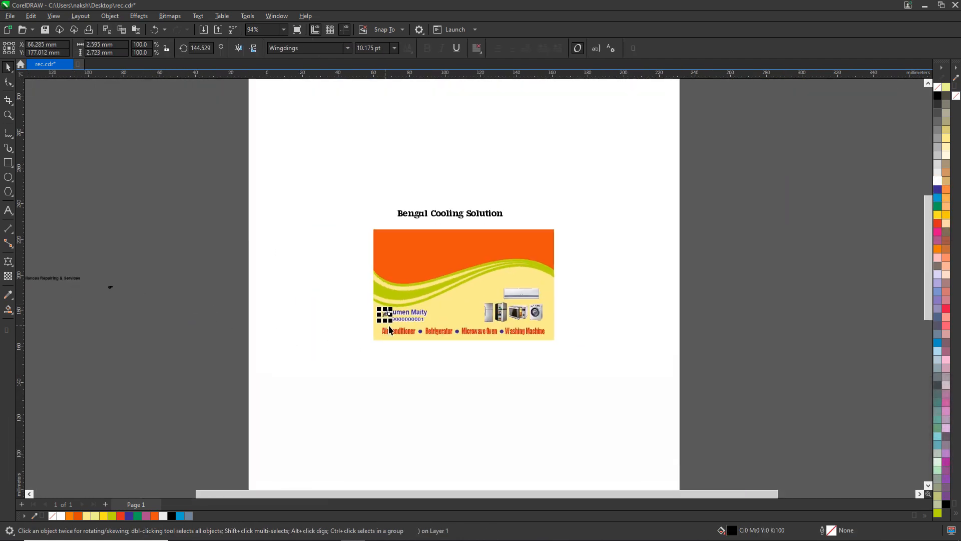
{"action": "scroll", "coordinate": [389, 327], "scroll_direction": "up", "scroll_amount": 5}
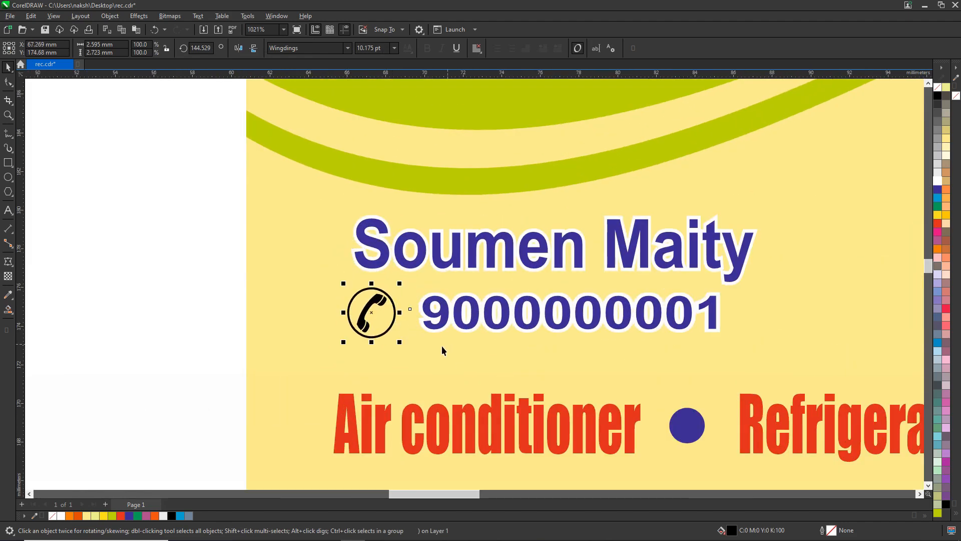
{"action": "left_click_drag", "start_coordinate": [402, 341], "coordinate": [403, 341]}
{"action": "right_click", "coordinate": [938, 189]}
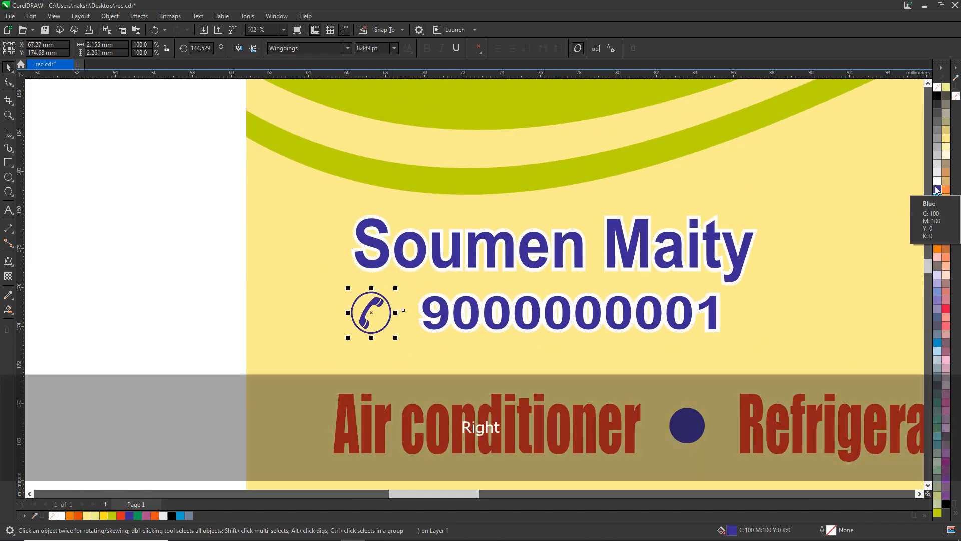
Step: Back the telephone symbol with a white copy that has a 1 pt white outline, keeping the blue symbol in front
{"action": "scroll", "coordinate": [381, 314], "scroll_direction": "up", "scroll_amount": 1}
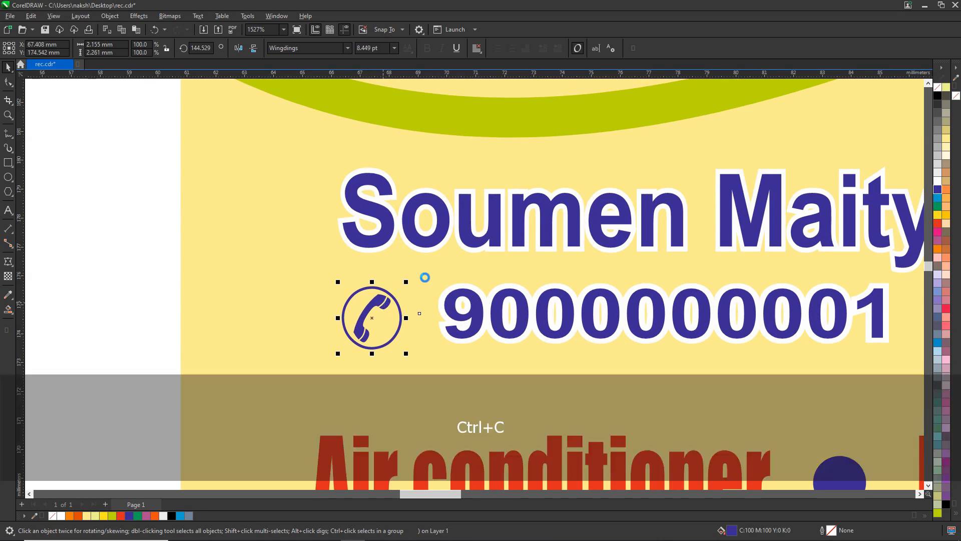
{"action": "left_click", "coordinate": [936, 181]}
{"action": "right_click", "coordinate": [936, 181]}
{"action": "key", "text": "F12"}
{"action": "type", "text": "1"}
{"action": "key", "text": "Return"}
{"action": "key", "text": "ctrl+v"}
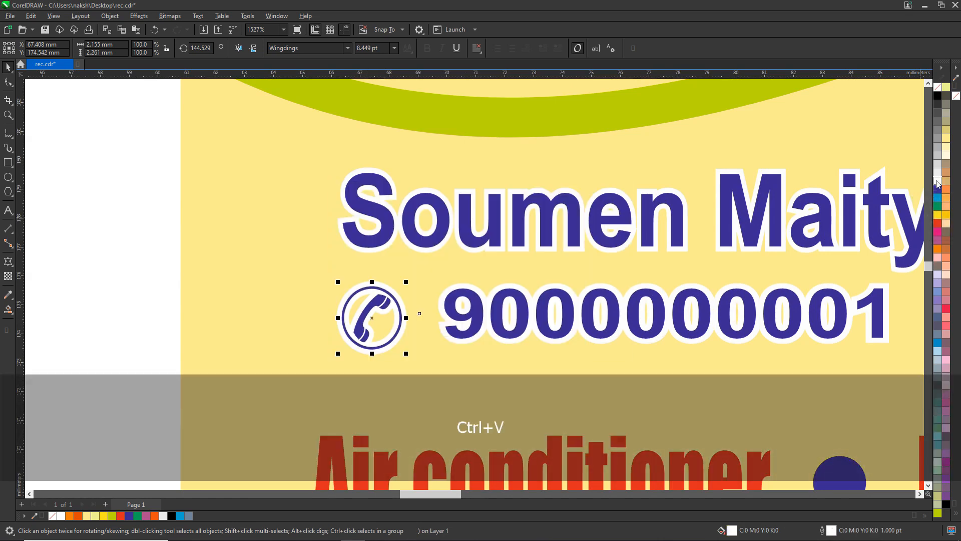
{"action": "scroll", "coordinate": [272, 274], "scroll_direction": "down", "scroll_amount": 3}
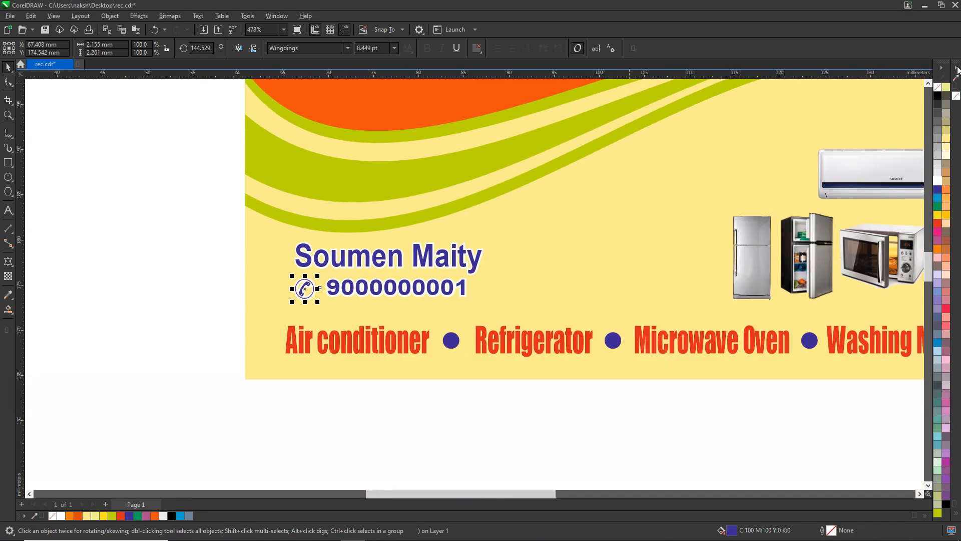
Step: Thicken the blue telephone symbol with a 0.1 pt outline in the same blue
{"action": "scroll", "coordinate": [308, 293], "scroll_direction": "up", "scroll_amount": 2}
{"action": "key", "text": "F12"}
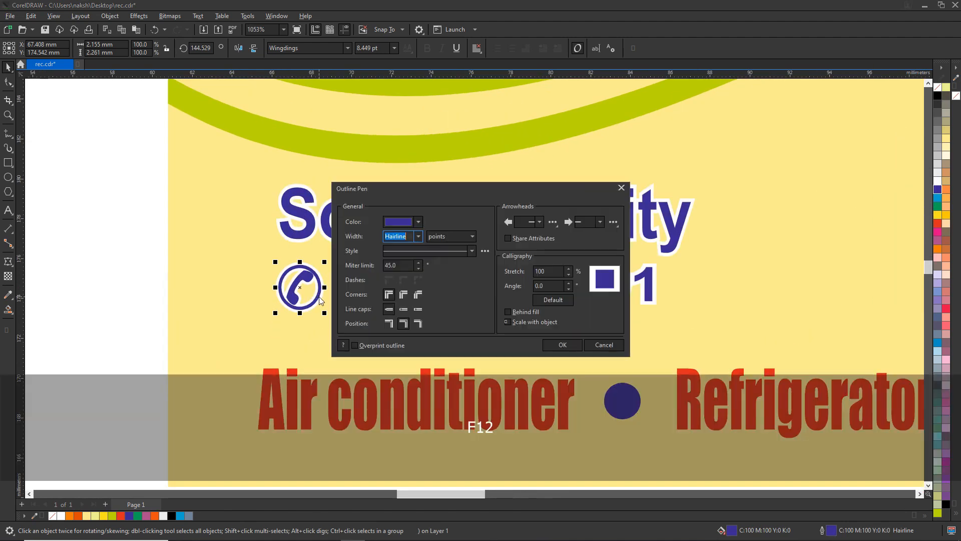
{"action": "key", "text": "Return"}
{"action": "scroll", "coordinate": [310, 285], "scroll_direction": "down", "scroll_amount": 1}
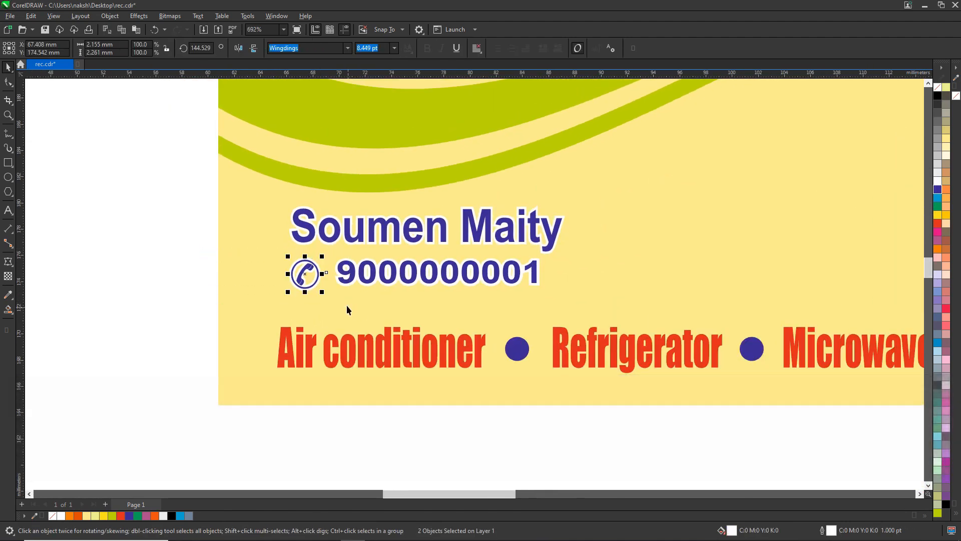
Step: Nudge the telephone symbol right, then group the contact details and align their left edge with the appliance names line
{"action": "scroll", "coordinate": [316, 281], "scroll_direction": "up", "scroll_amount": 3}
{"action": "left_click_drag", "start_coordinate": [214, 274], "coordinate": [223, 275]}
{"action": "scroll", "coordinate": [224, 275], "scroll_direction": "down", "scroll_amount": 5}
{"action": "left_click_drag", "start_coordinate": [126, 197], "coordinate": [490, 303]}
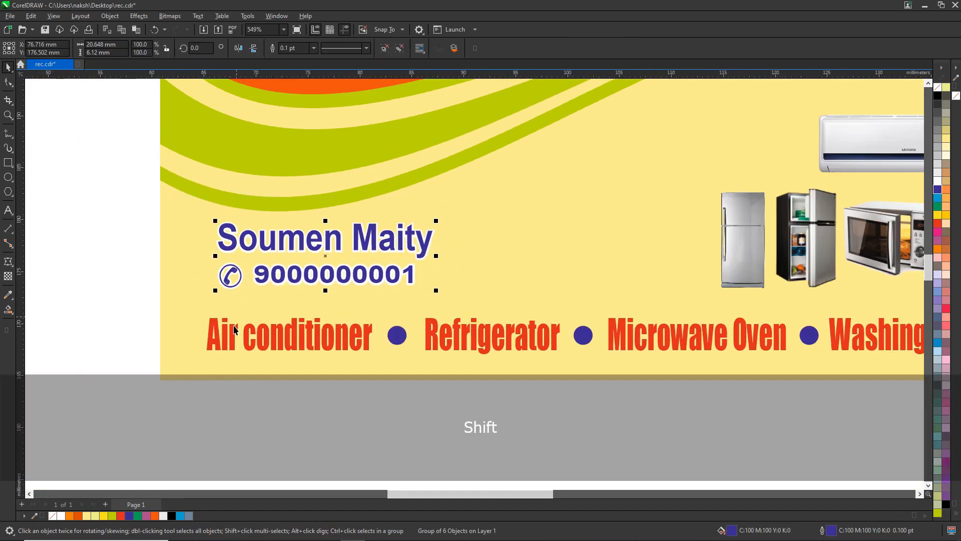
{"action": "key", "text": "l"}
{"action": "left_click", "coordinate": [210, 262]}
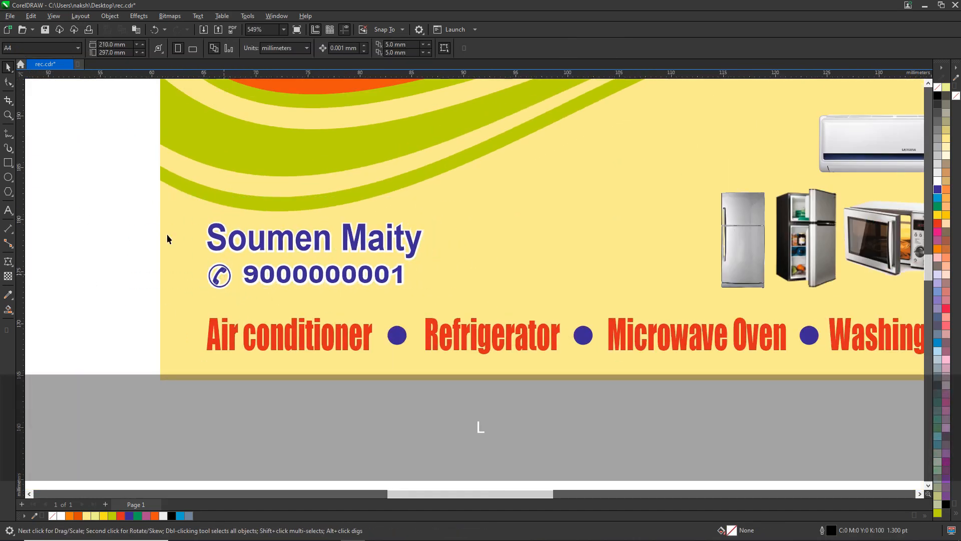
Step: Fine-tune the position of the phone number row beneath the contact name
{"action": "left_click", "coordinate": [227, 204]}
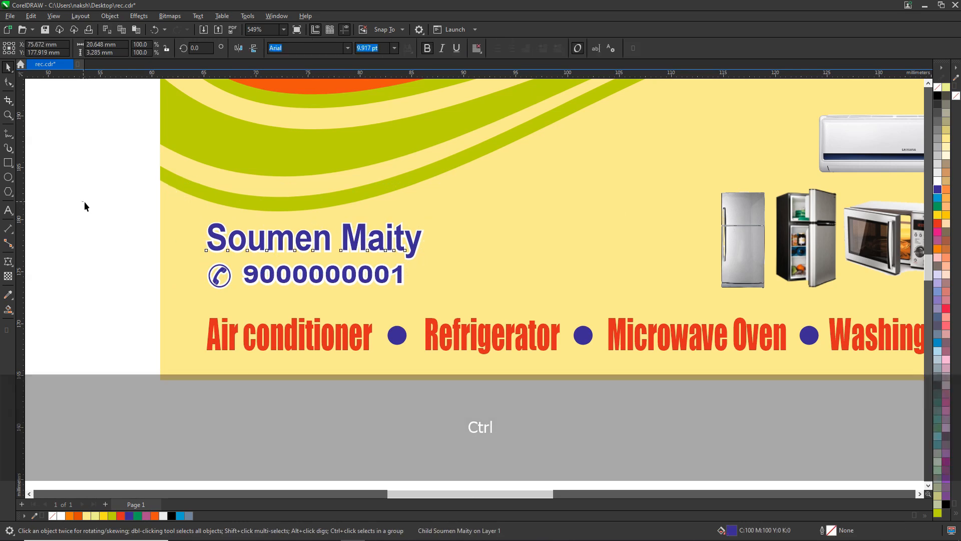
{"action": "left_click", "coordinate": [264, 282]}
{"action": "left_click_drag", "start_coordinate": [262, 278], "coordinate": [264, 281]}
{"action": "left_click", "coordinate": [306, 311]}
{"action": "scroll", "coordinate": [289, 318], "scroll_direction": "down", "scroll_amount": 7}
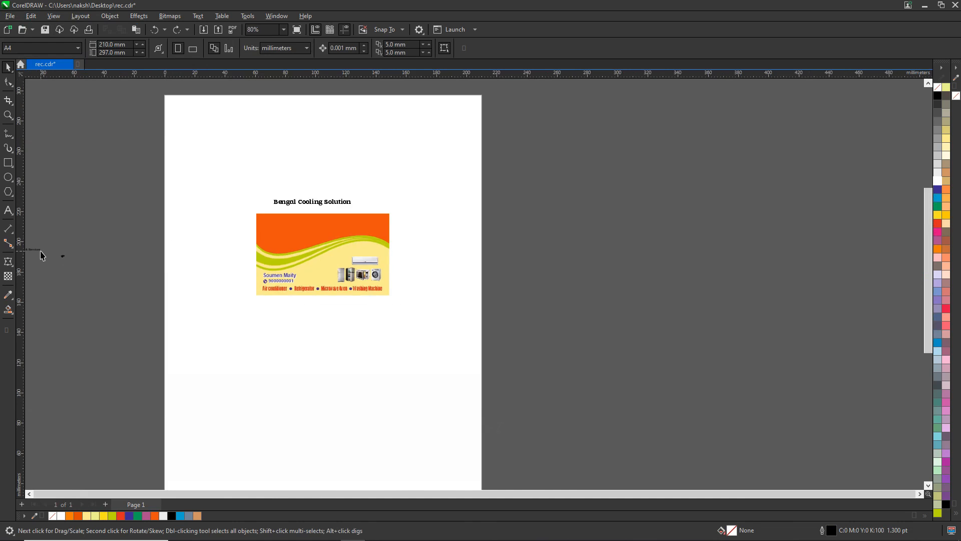
Step: Move the services tagline above the card and place the Bengal Cooling Solution title on the orange area at 18 pt, narrowed to about 76.6 mm
{"action": "left_click_drag", "start_coordinate": [40, 249], "coordinate": [374, 188]}
{"action": "scroll", "coordinate": [307, 202], "scroll_direction": "up", "scroll_amount": 3}
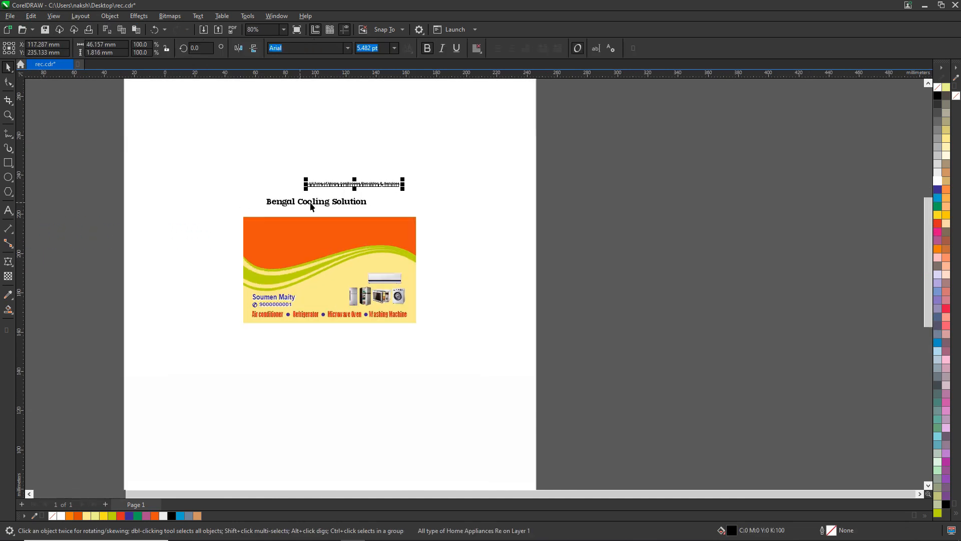
{"action": "left_click_drag", "start_coordinate": [308, 202], "coordinate": [320, 255]}
{"action": "type", "text": "18"}
{"action": "key", "text": "Return"}
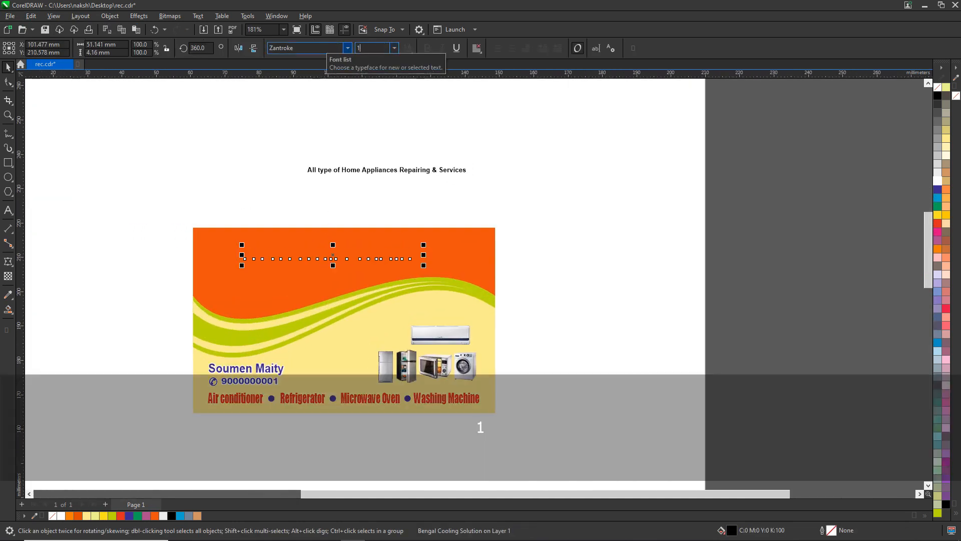
{"action": "key", "text": "ctrl+Home"}
{"action": "left_click_drag", "start_coordinate": [380, 247], "coordinate": [345, 249]}
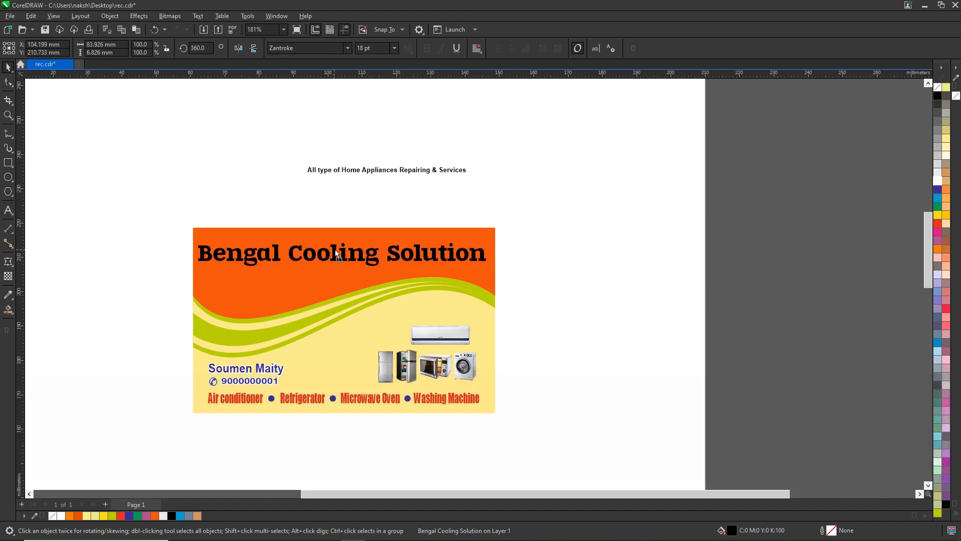
{"action": "left_click_drag", "start_coordinate": [502, 255], "coordinate": [485, 255]}
Step: Colour the title blue and back it with a white copy outlined in white at 2 pt
{"action": "left_click", "coordinate": [935, 191]}
{"action": "key", "text": "ctrl+c"}
{"action": "left_click", "coordinate": [937, 180]}
{"action": "right_click", "coordinate": [937, 180]}
{"action": "key", "text": "F12"}
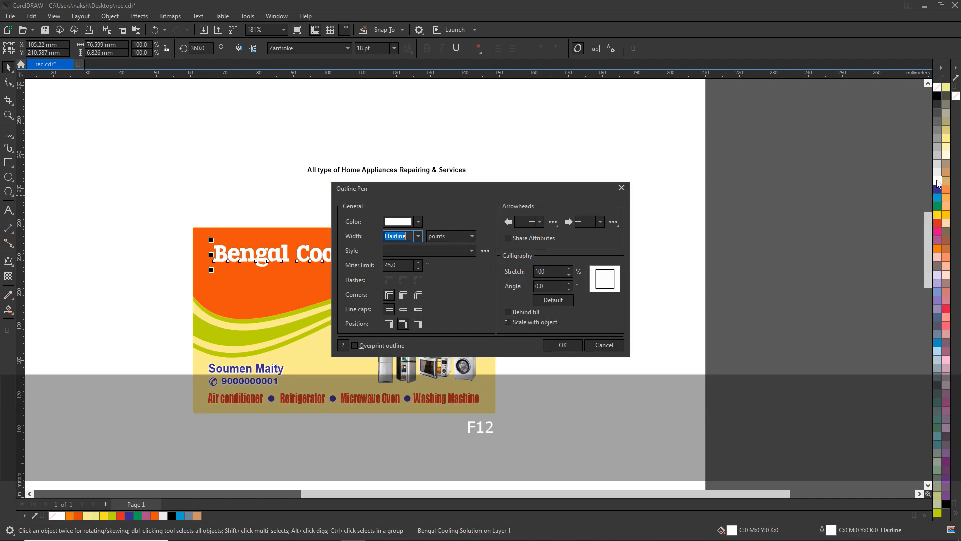
{"action": "key", "text": "Return"}
{"action": "key", "text": "ctrl+v"}
{"action": "left_click", "coordinate": [511, 240]}
Step: Increase the white outline of the title's backing copy to 3 pt
{"action": "scroll", "coordinate": [391, 250], "scroll_direction": "up", "scroll_amount": 3}
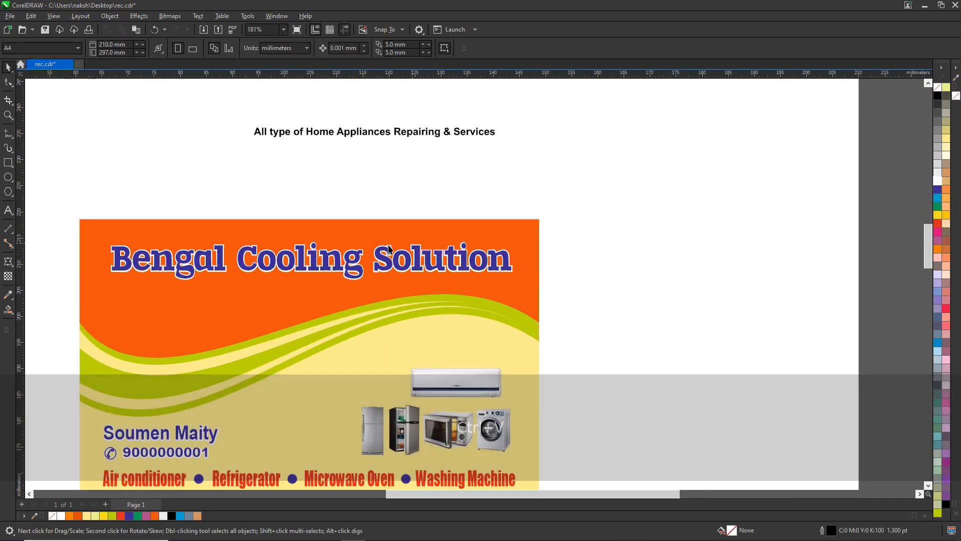
{"action": "scroll", "coordinate": [391, 250], "scroll_direction": "up", "scroll_amount": 2}
{"action": "left_click", "coordinate": [396, 233]}
{"action": "key", "text": "F12"}
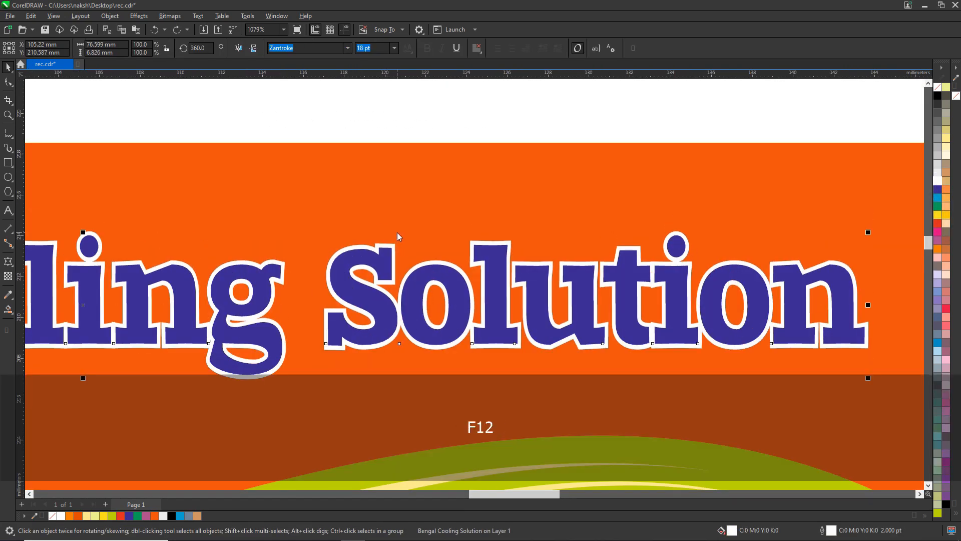
{"action": "type", "text": "3"}
{"action": "key", "text": "Return"}
{"action": "scroll", "coordinate": [429, 230], "scroll_direction": "down", "scroll_amount": 2}
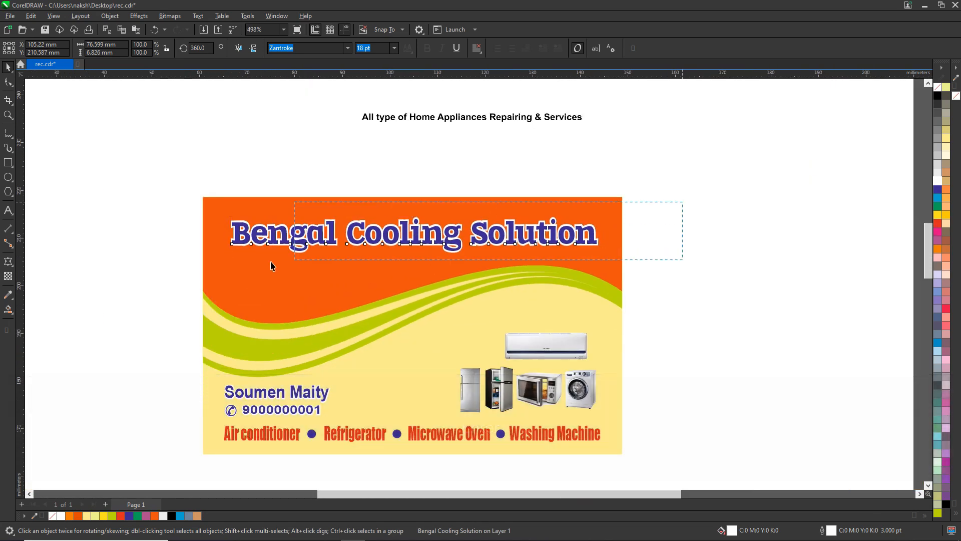
Step: Place the "All type of Home Appliances Repairing & Services" tagline under the title, set it to 10 pt and fill it white
{"action": "key", "text": "Escape"}
{"action": "left_click", "coordinate": [388, 122]}
{"action": "left_click_drag", "start_coordinate": [389, 121], "coordinate": [263, 268]}
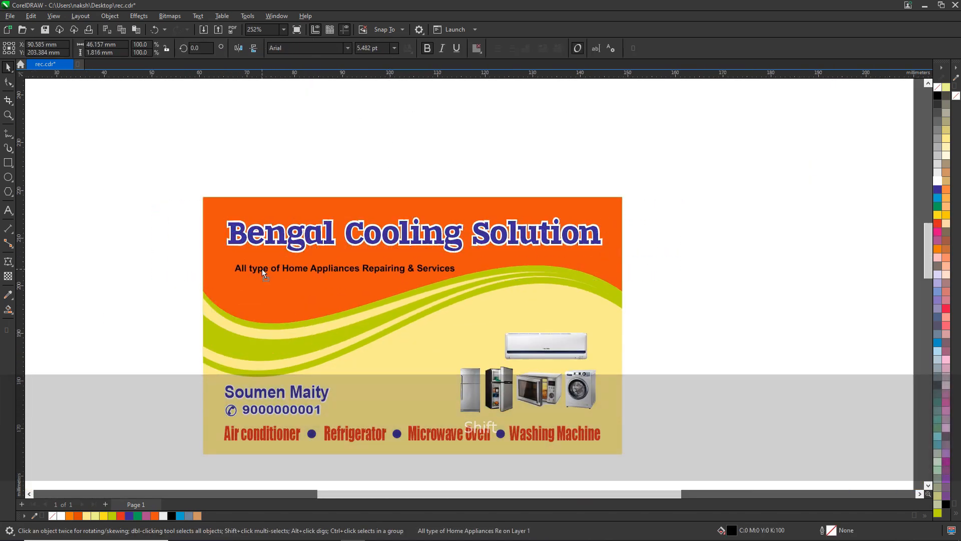
{"action": "type", "text": "10"}
{"action": "key", "text": "Return"}
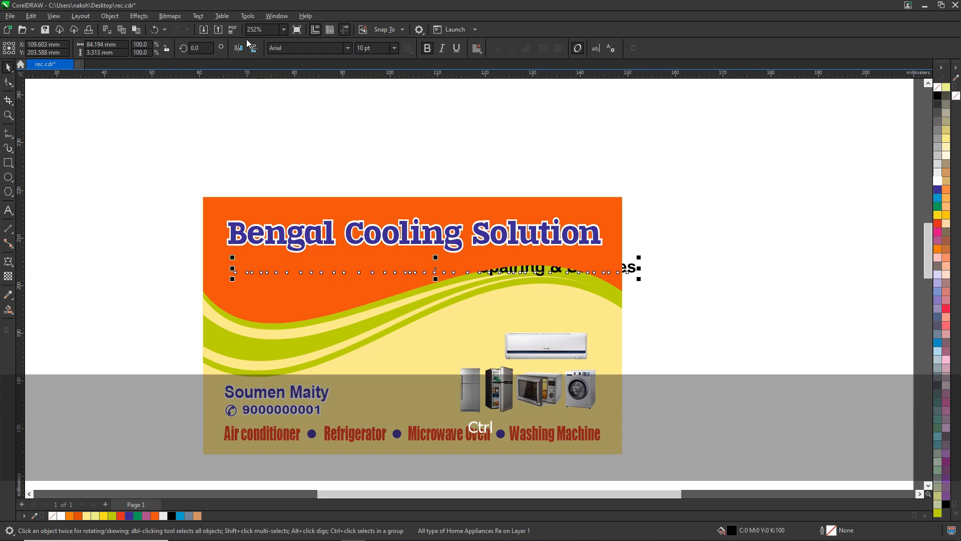
{"action": "left_click", "coordinate": [939, 180]}
Step: Split the tagline into two lines, starting the second line at "Repairing & Services"
{"action": "scroll", "coordinate": [336, 277], "scroll_direction": "up", "scroll_amount": 1}
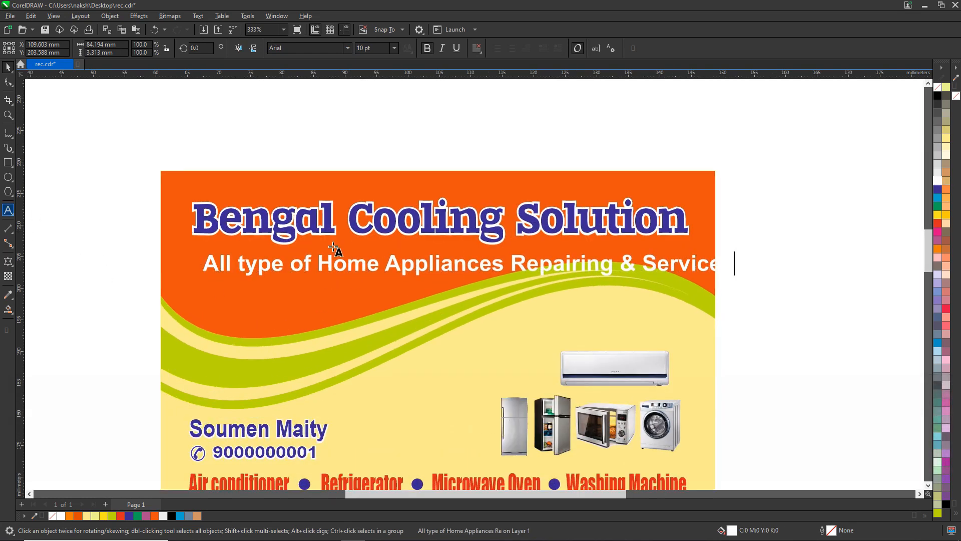
{"action": "key", "text": "ctrl+Right"}
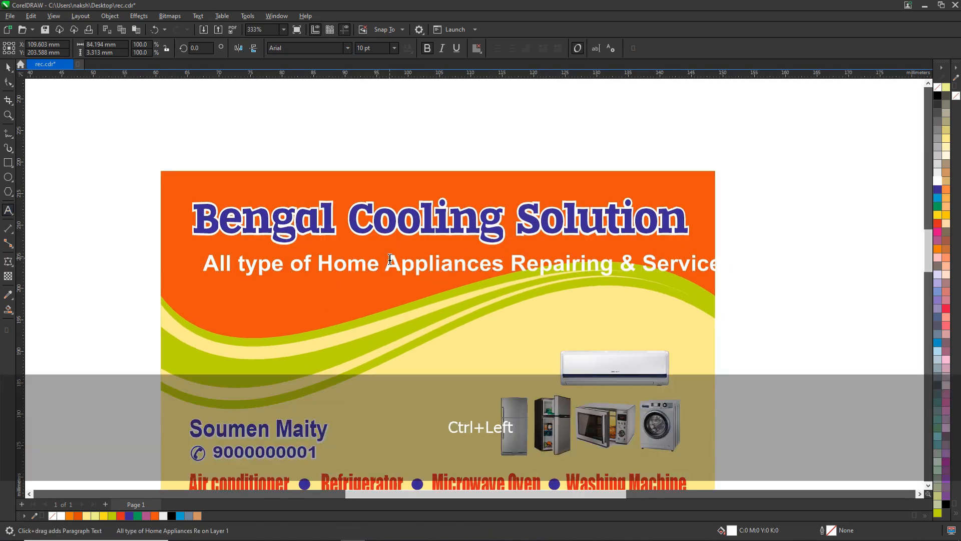
{"action": "key", "text": "Return"}
{"action": "key", "text": "ctrl+a"}
{"action": "left_click", "coordinate": [8, 66]}
{"action": "scroll", "coordinate": [263, 258], "scroll_direction": "up", "scroll_amount": 1}
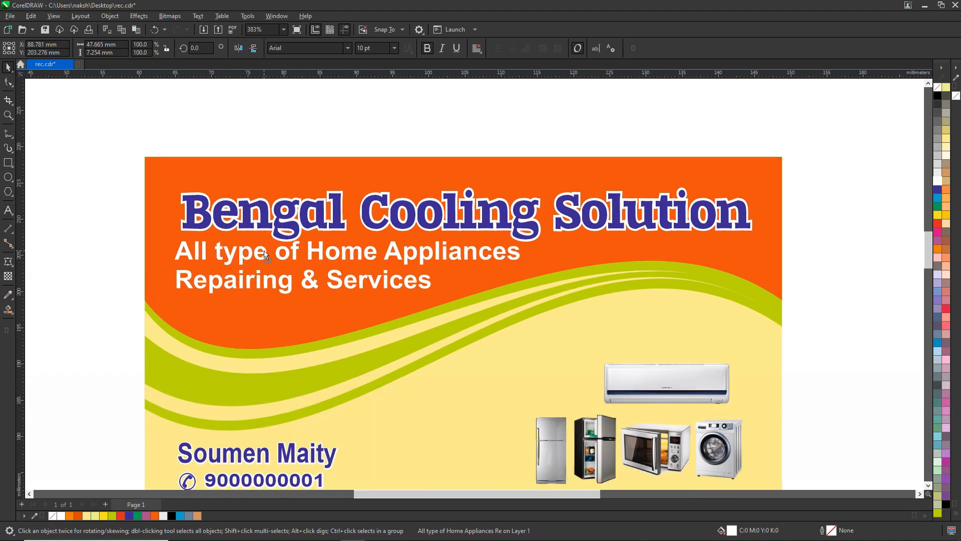
Step: Break the tagline apart into separate lines, tighten their spacing and line up their left edges
{"action": "key", "text": "ctrl"}
{"action": "left_click_drag", "start_coordinate": [288, 289], "coordinate": [290, 286]}
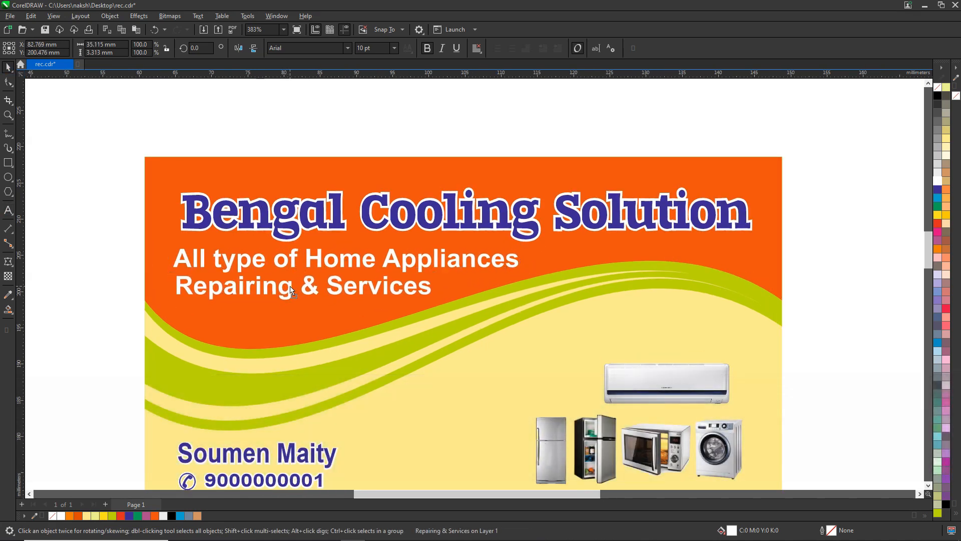
{"action": "scroll", "coordinate": [249, 270], "scroll_direction": "down", "scroll_amount": 1}
{"action": "key", "text": "Left"}
{"action": "scroll", "coordinate": [183, 276], "scroll_direction": "up", "scroll_amount": 5}
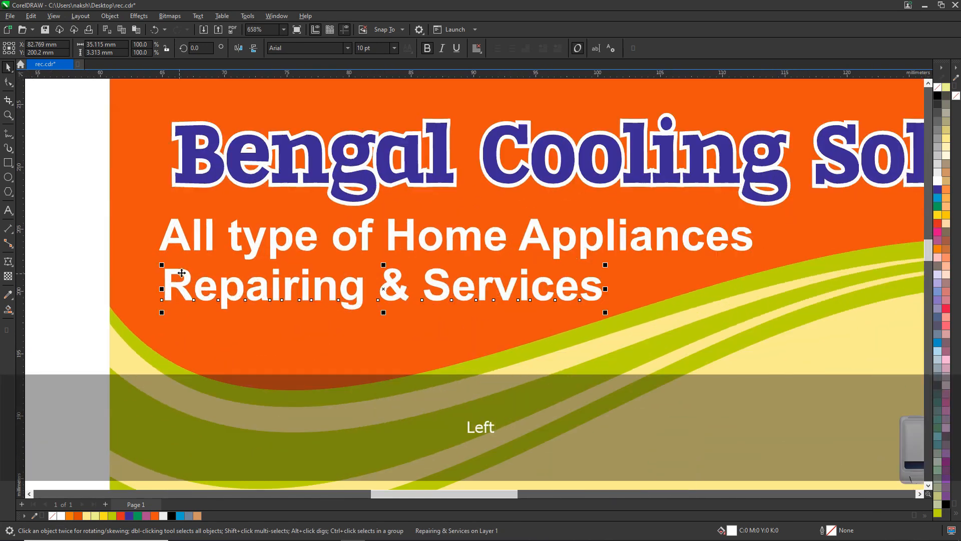
{"action": "scroll", "coordinate": [201, 282], "scroll_direction": "down", "scroll_amount": 5}
Step: Nudge the "Repairing & Services" line slightly down to fine-tune the gap below the first tagline line
{"action": "left_click", "coordinate": [627, 238]}
{"action": "left_click", "coordinate": [560, 216]}
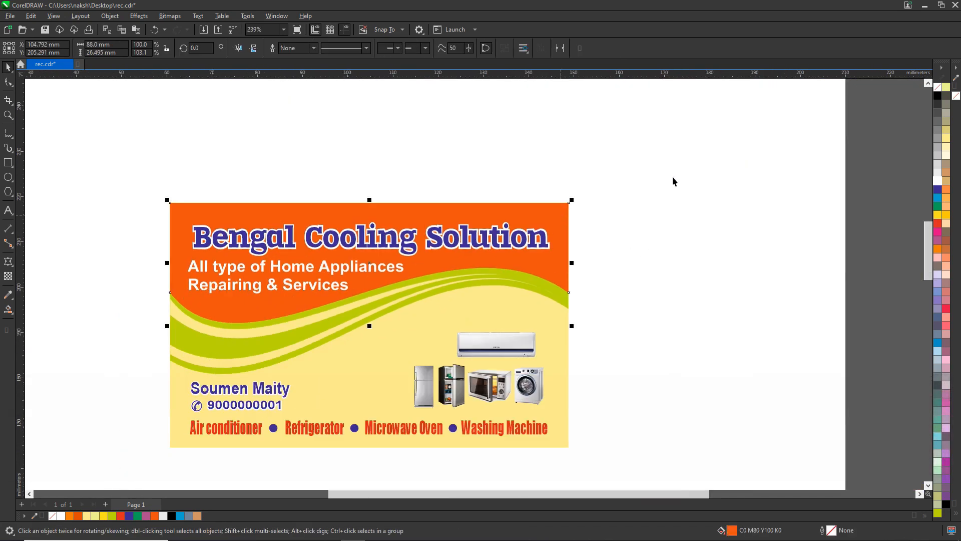
{"action": "left_click_drag", "start_coordinate": [113, 313], "coordinate": [113, 312]}
{"action": "key", "text": "Down"}
{"action": "left_click", "coordinate": [736, 241]}
{"action": "scroll", "coordinate": [257, 281], "scroll_direction": "up", "scroll_amount": 6}
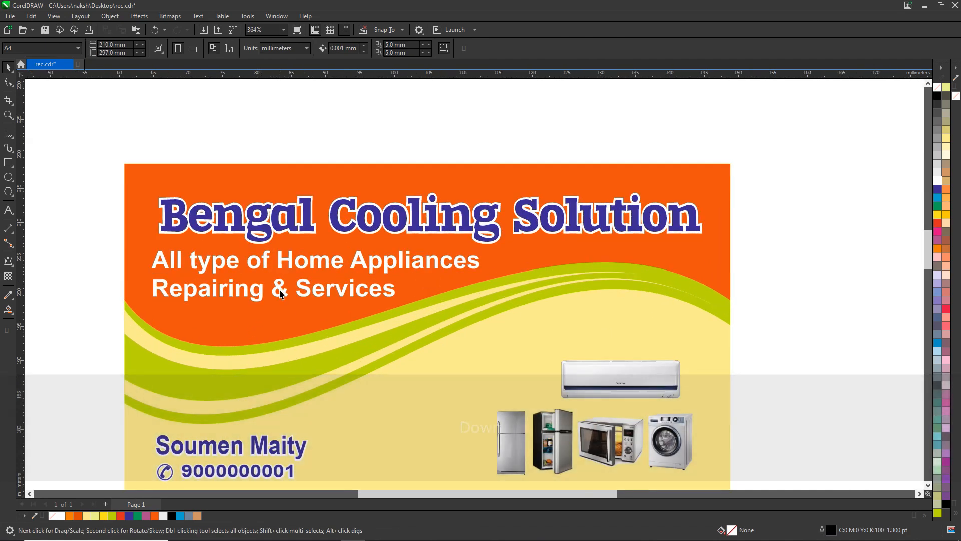
{"action": "left_click", "coordinate": [294, 289]}
{"action": "left_click_drag", "start_coordinate": [296, 289], "coordinate": [295, 292]}
{"action": "scroll", "coordinate": [297, 285], "scroll_direction": "down", "scroll_amount": 7}
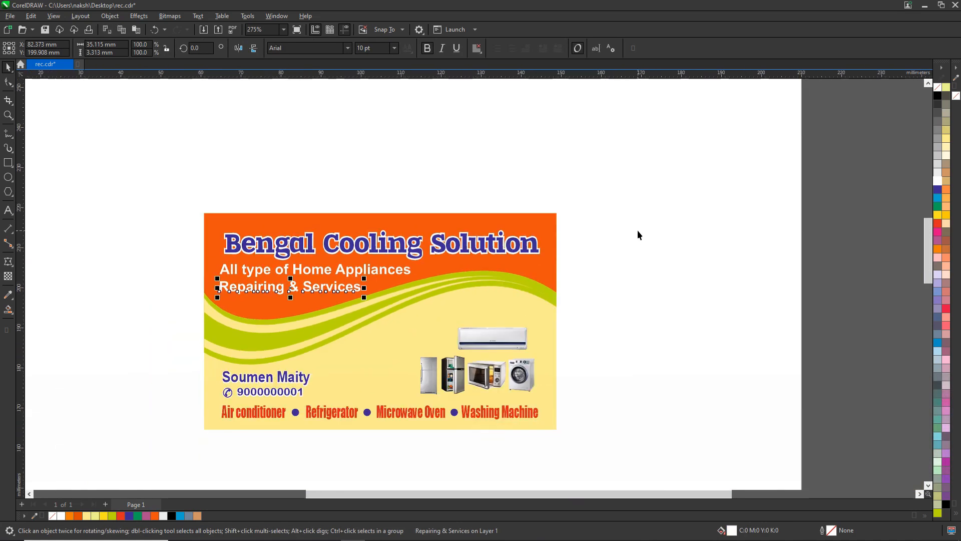
Step: Enlarge the grouped appliance pictures toward the wave so they fill more of the pale yellow area
{"action": "left_click", "coordinate": [637, 231]}
{"action": "scroll", "coordinate": [455, 297], "scroll_direction": "down", "scroll_amount": 2}
{"action": "scroll", "coordinate": [470, 348], "scroll_direction": "up", "scroll_amount": 2}
{"action": "left_click_drag", "start_coordinate": [615, 281], "coordinate": [381, 411]}
{"action": "left_click_drag", "start_coordinate": [413, 306], "coordinate": [360, 274]}
{"action": "mouse_move", "coordinate": [509, 346]}
{"action": "left_mouse_down"}
{"action": "mouse_move", "coordinate": [516, 350]}
{"action": "mouse_move", "coordinate": [509, 346]}
{"action": "left_mouse_up"}
{"action": "key", "text": "Escape"}
Step: Enlarge the contact name and phone number slightly and nudge them down toward the appliance names line
{"action": "scroll", "coordinate": [220, 363], "scroll_direction": "up", "scroll_amount": 2}
{"action": "left_click_drag", "start_coordinate": [139, 307], "coordinate": [356, 391]}
{"action": "left_click_drag", "start_coordinate": [373, 338], "coordinate": [372, 338]}
{"action": "key", "text": "Escape"}
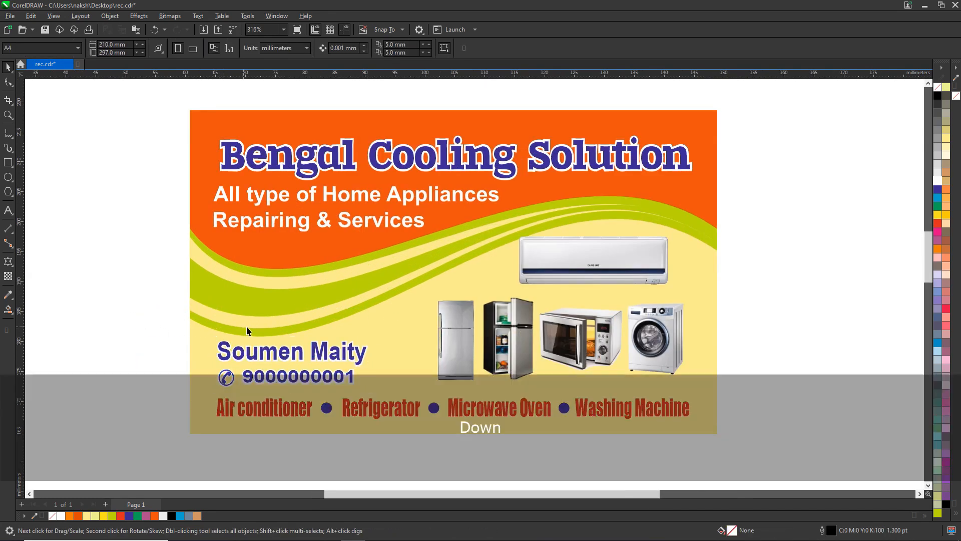
{"action": "scroll", "coordinate": [526, 289], "scroll_direction": "down", "scroll_amount": 3}
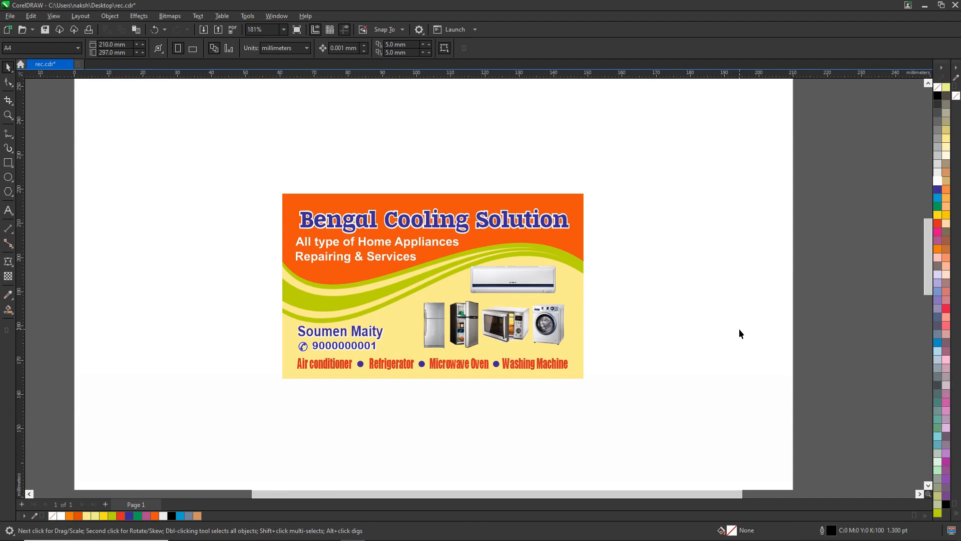